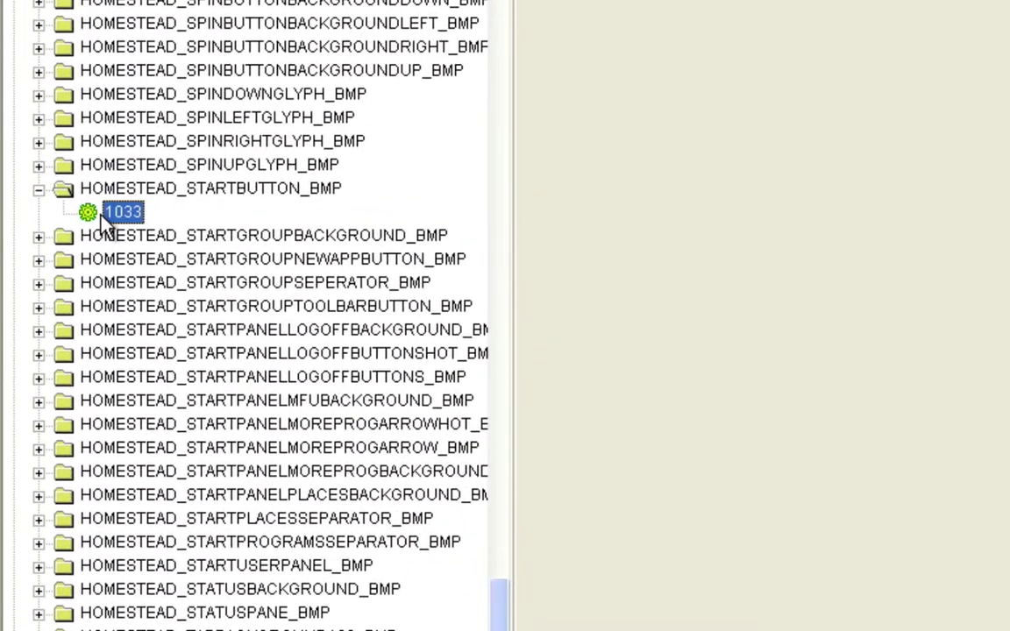
Step: Replace the HOMESTEAD_STARTBUTTON_BMP 1033 bitmap with the start bitmap from the Desktop
right_click(120, 219)
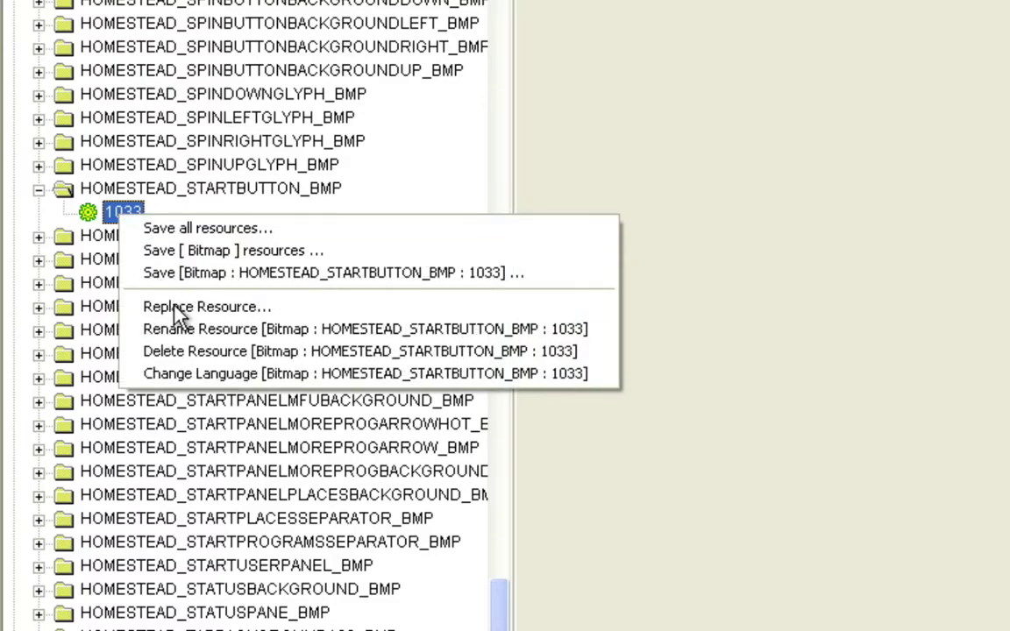
click(202, 308)
click(357, 79)
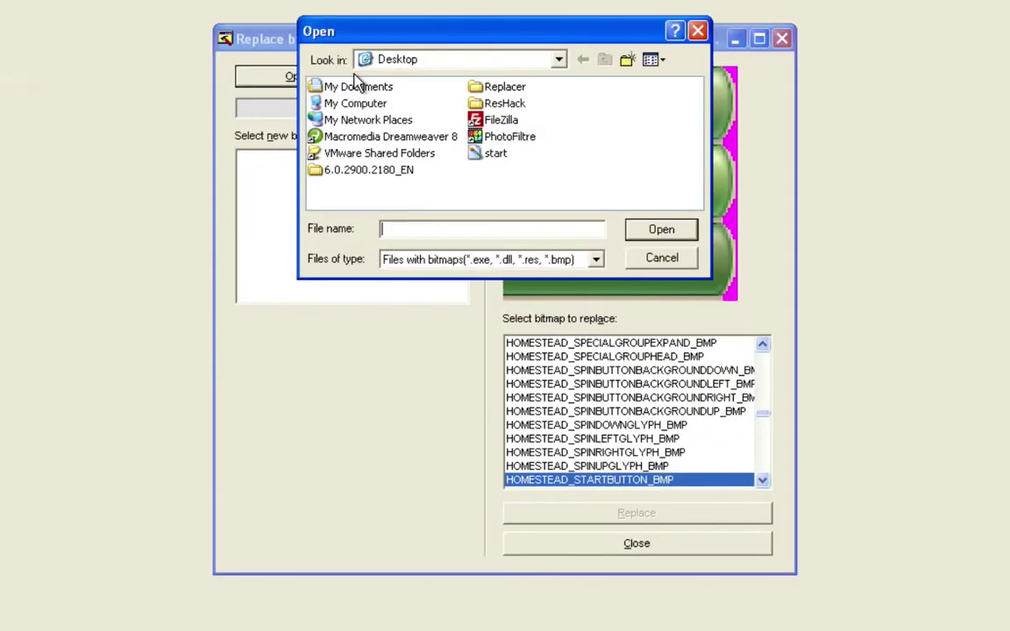
click(489, 164)
click(629, 230)
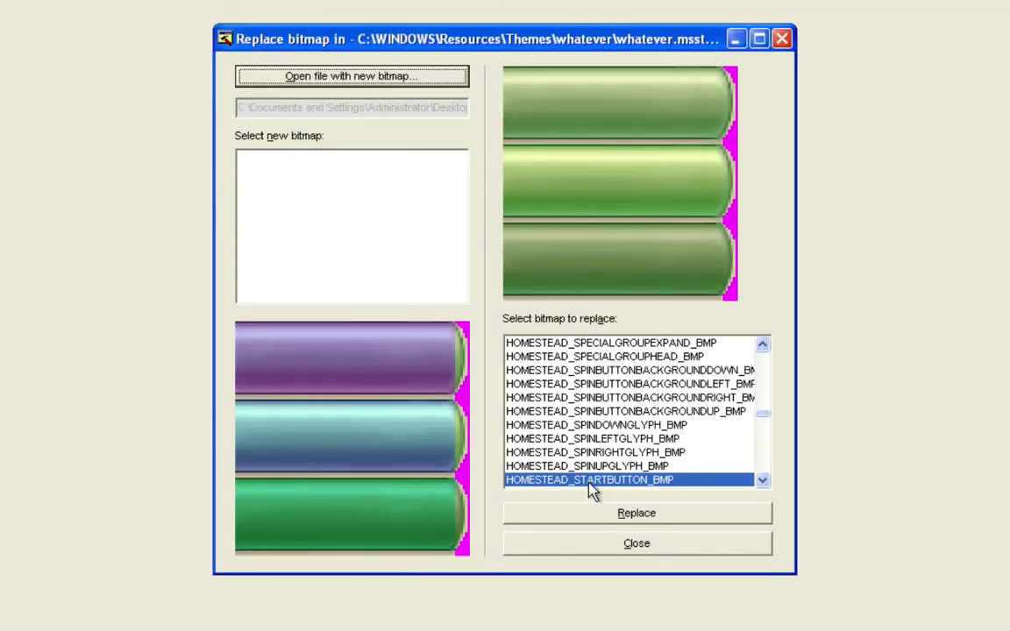
click(616, 519)
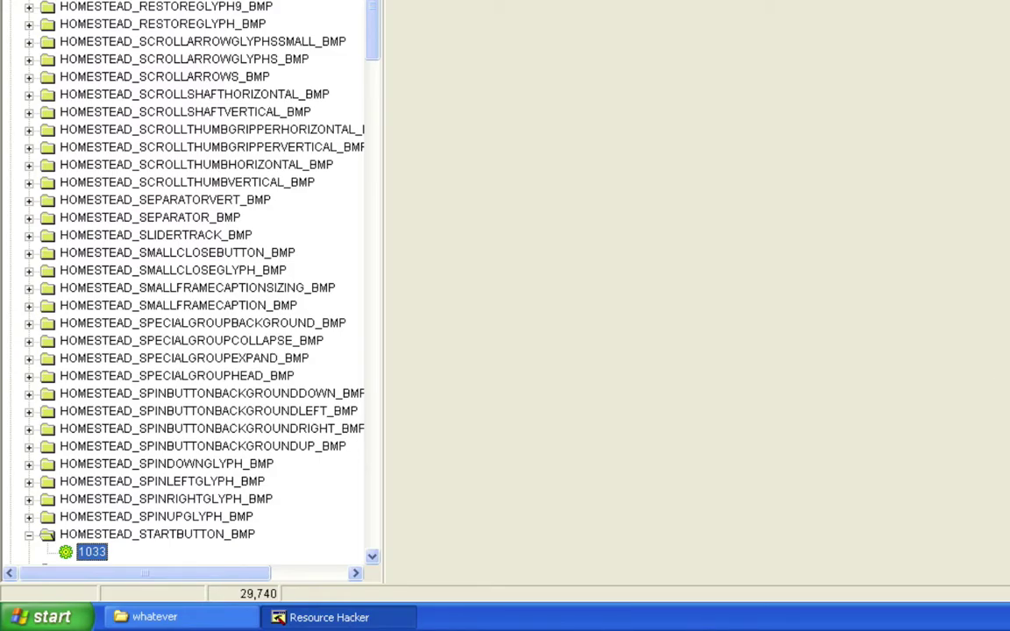
Step: Save the 1033 bitmap under HOMESTEAD_TASKBARBACKGROUND_BMP to the Desktop as task
scroll(201, 309, down, 8)
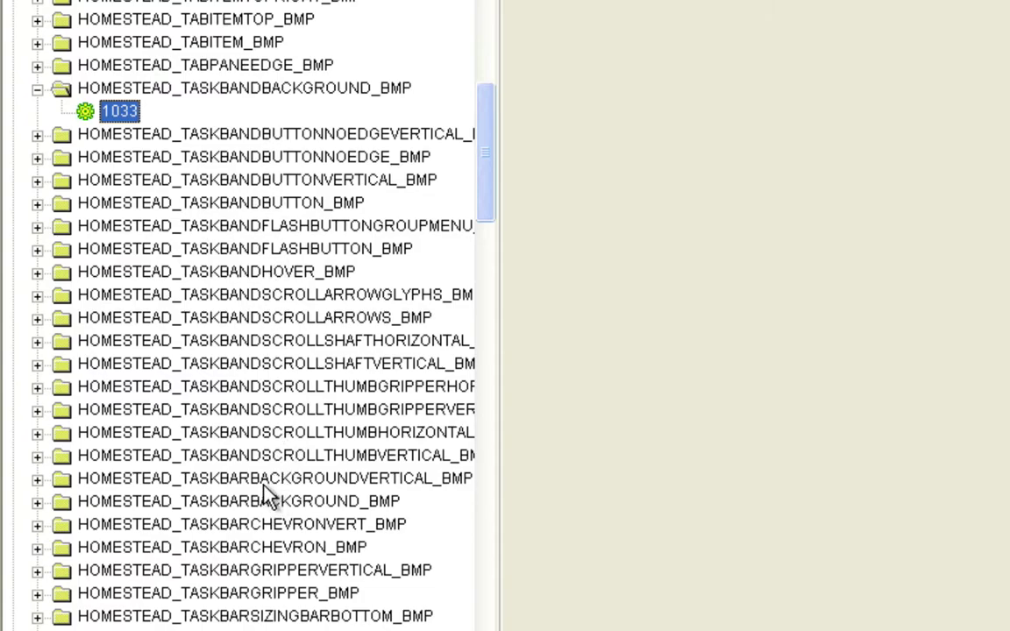
click(224, 504)
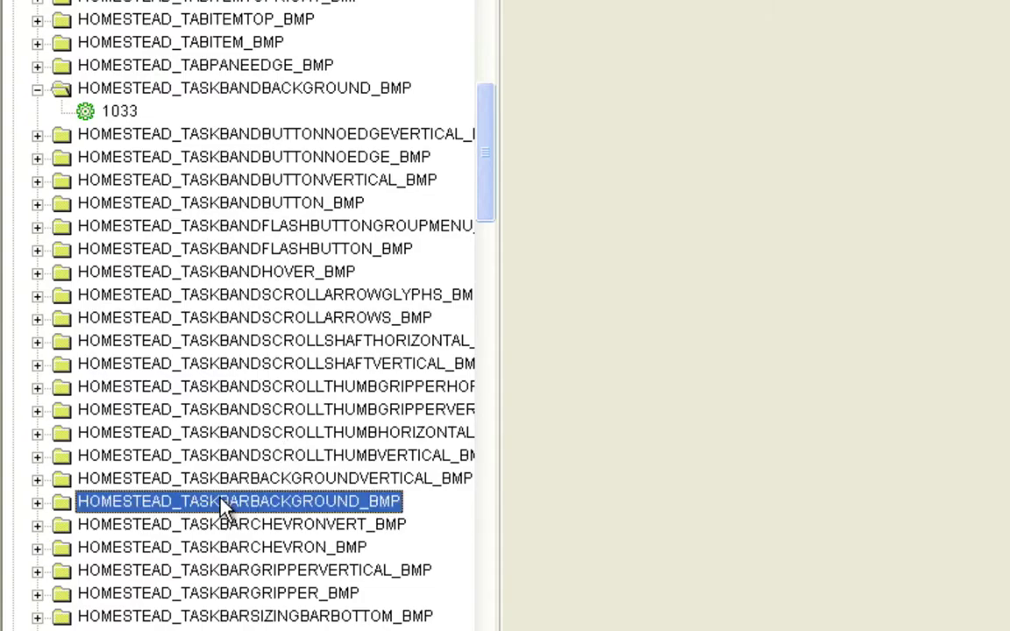
click(37, 503)
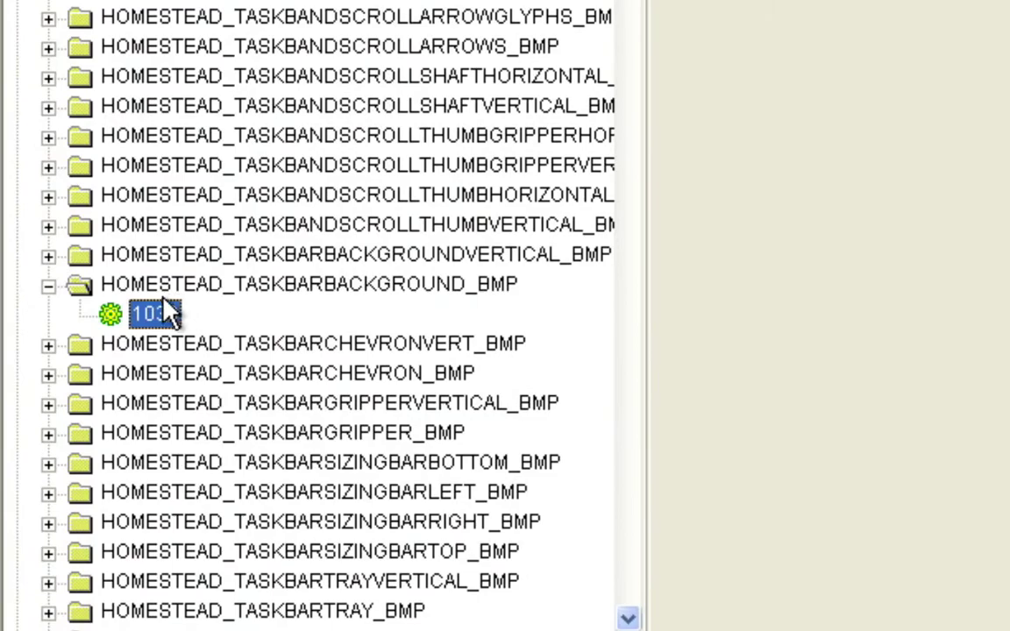
right_click(143, 312)
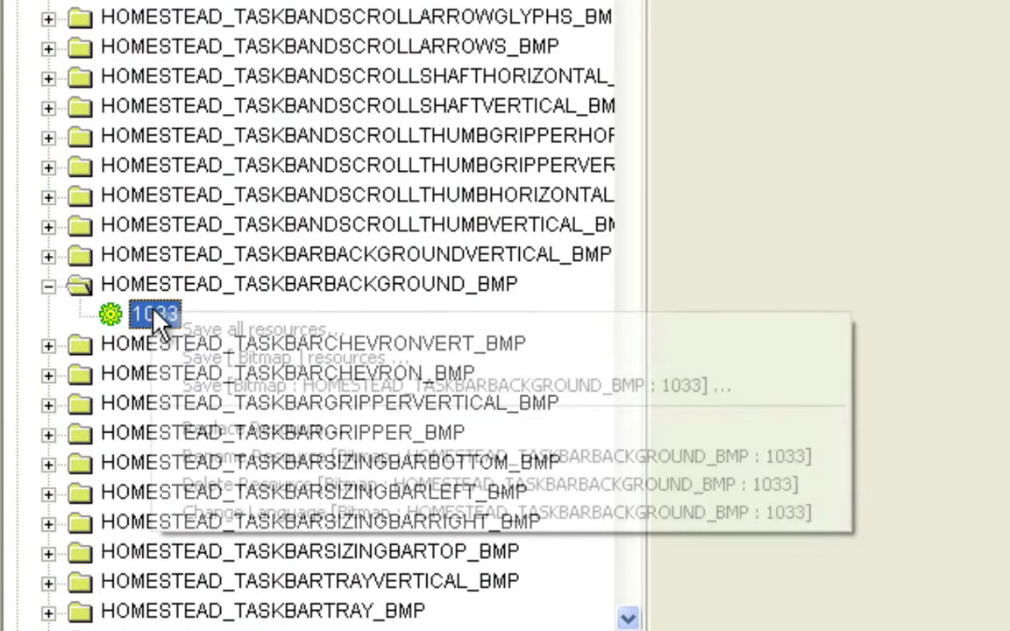
click(338, 390)
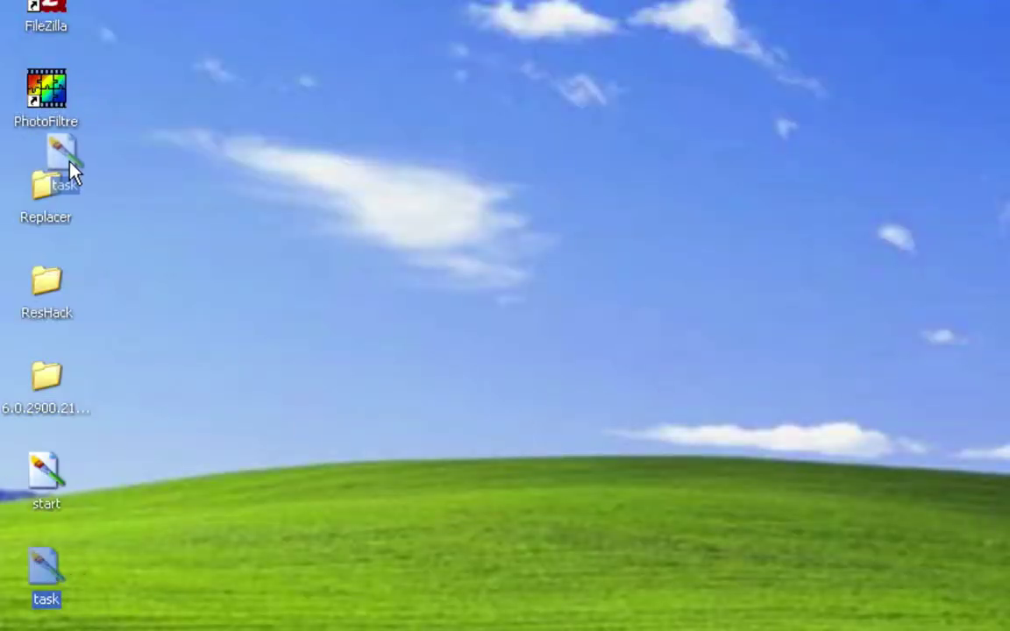
Step: Open the task bitmap from the desktop in PhotoFiltre, maximized and enlarged for editing
drag(70, 171, 65, 88)
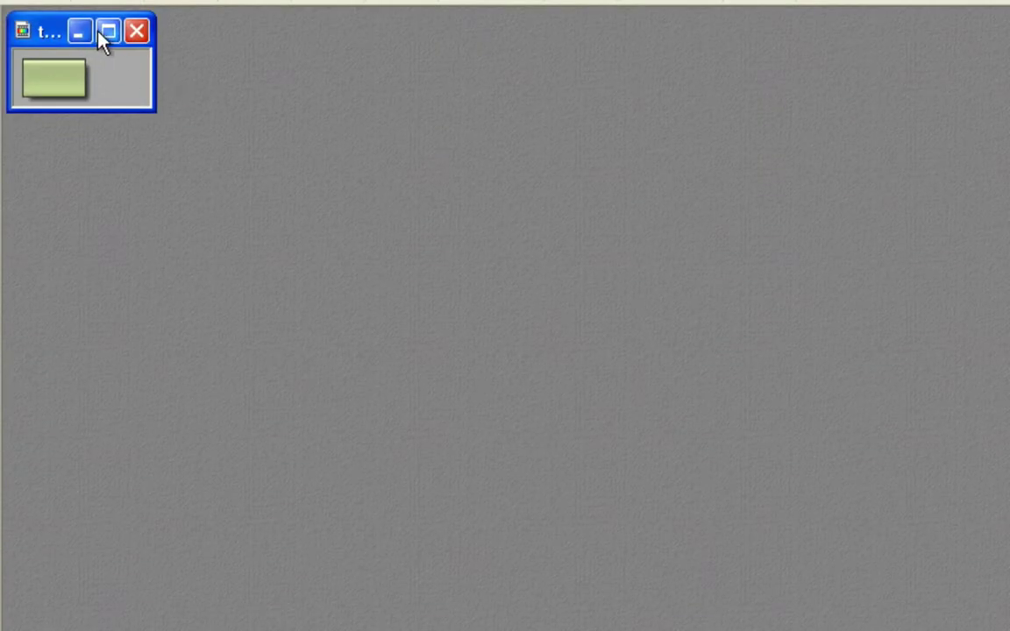
click(102, 35)
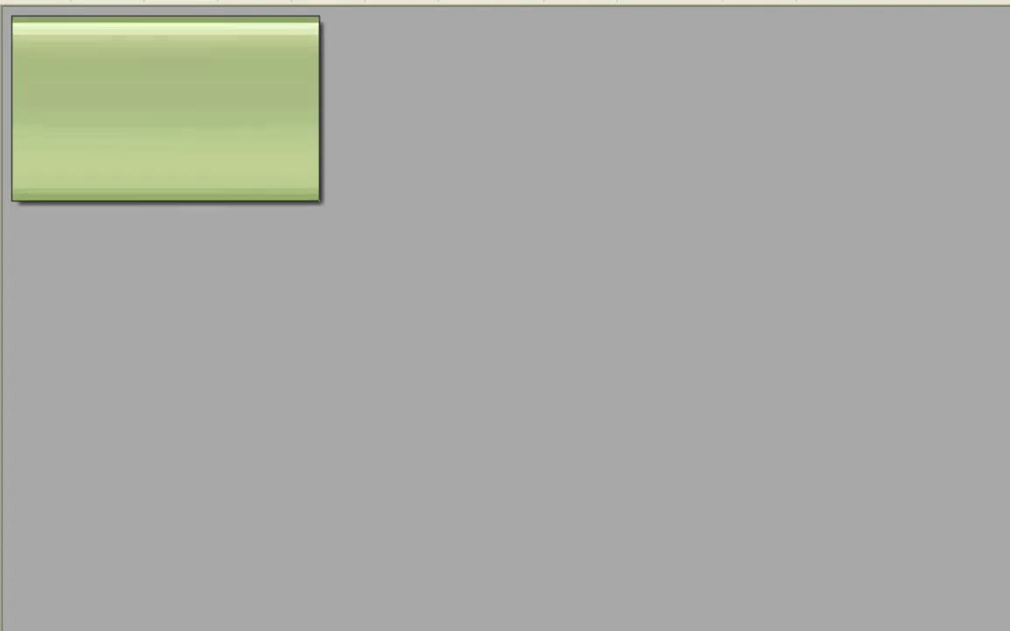
scroll(165, 108, up, 5)
Step: Recolor the entire task image toward magenta with Color balance, and open the task bitmap from the desktop to check it
key(ctrl+a)
click(237, 1)
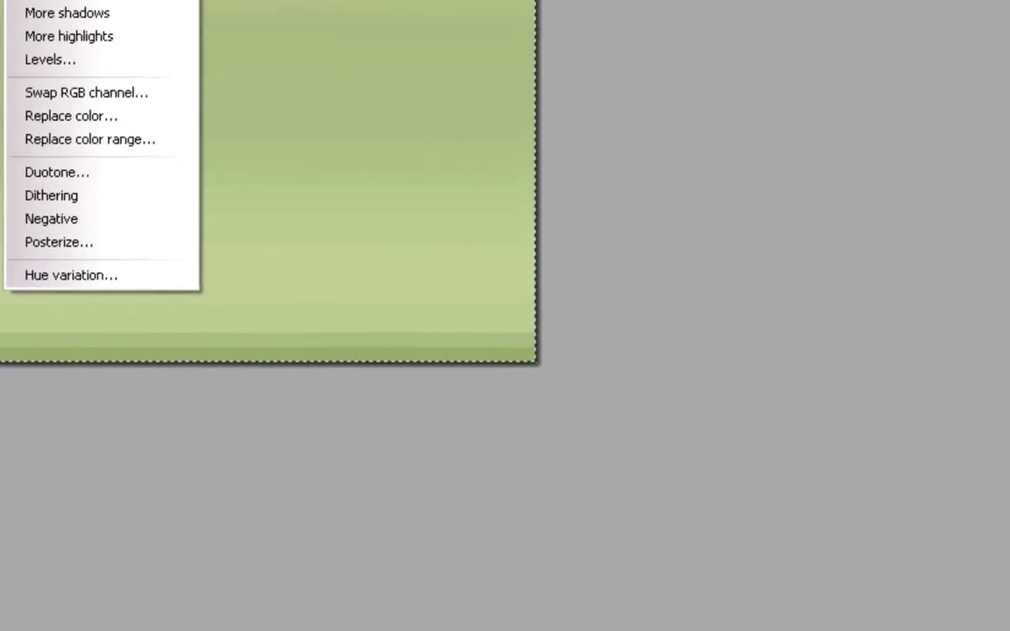
click(285, 1)
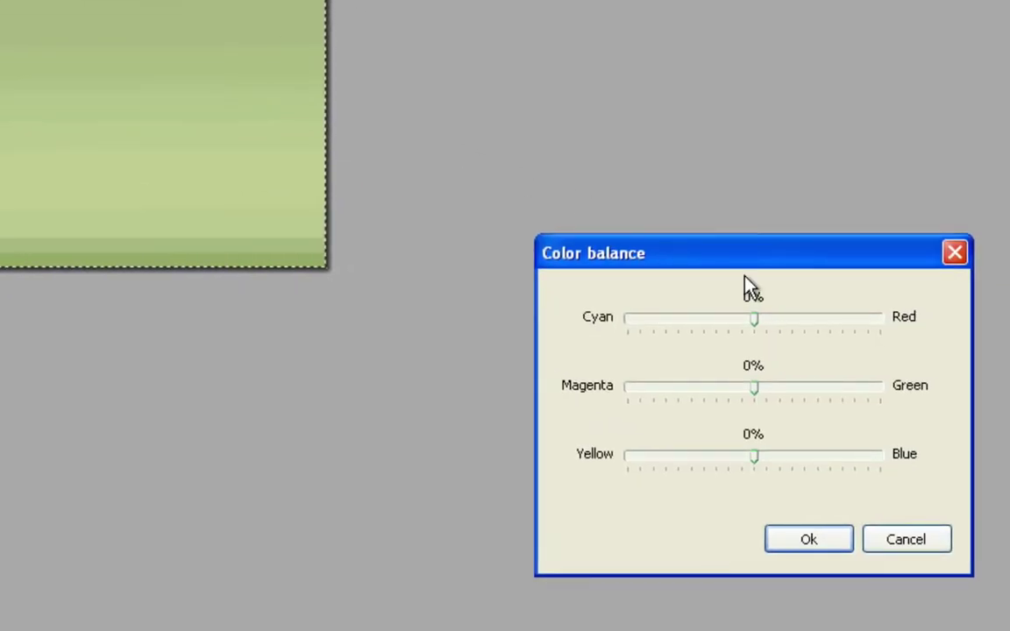
click(688, 394)
drag(688, 394, 658, 395)
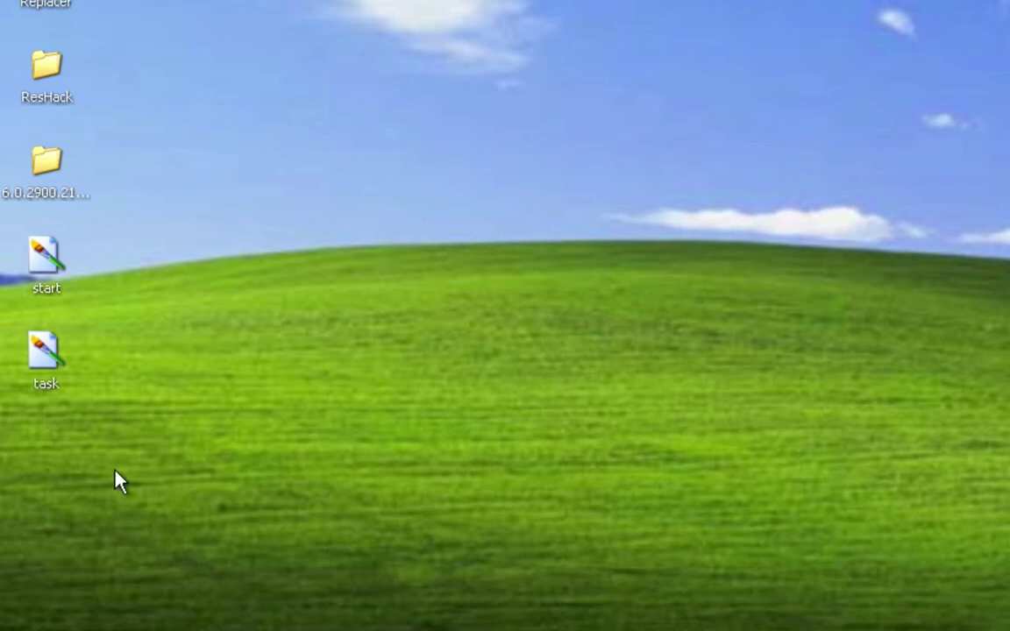
double_click(38, 360)
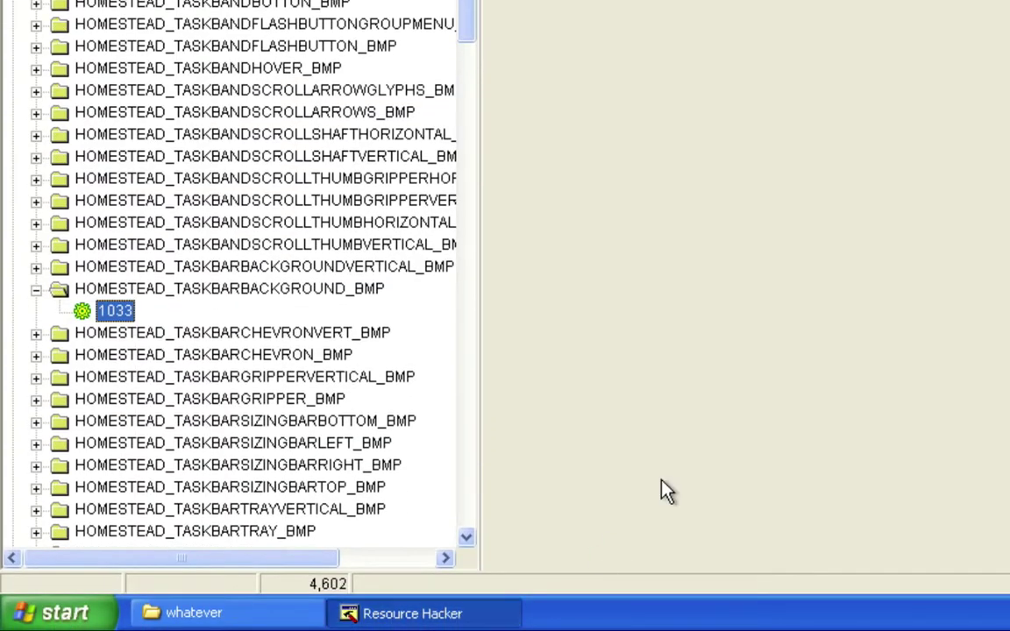
Step: In Resource Hacker, replace the HOMESTEAD_TASKBARBACKGROUND_BMP 1033 bitmap with the task bitmap from the Desktop
right_click(102, 312)
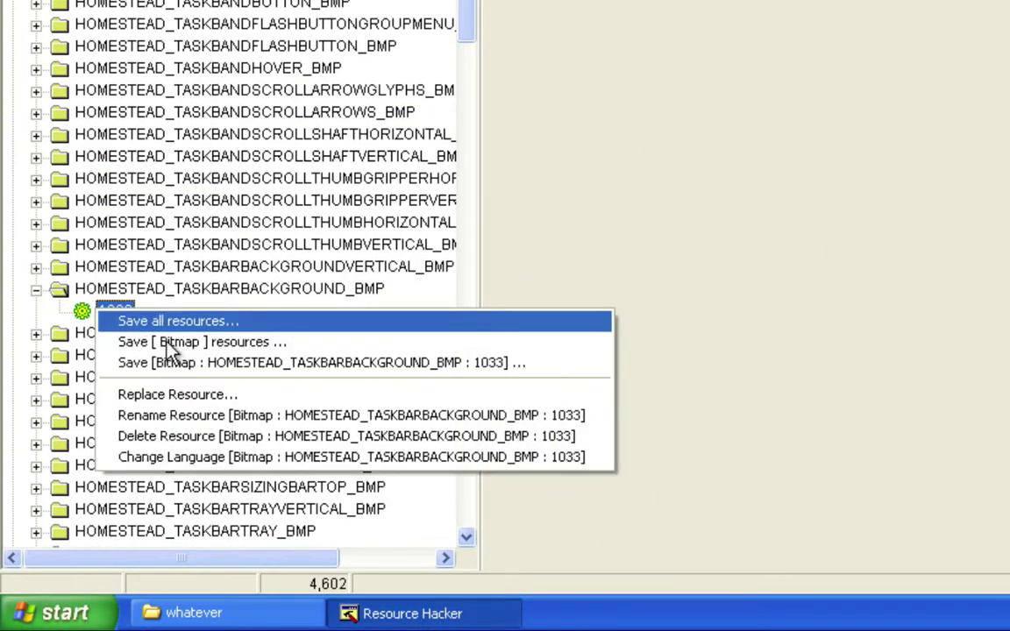
click(175, 395)
click(449, 75)
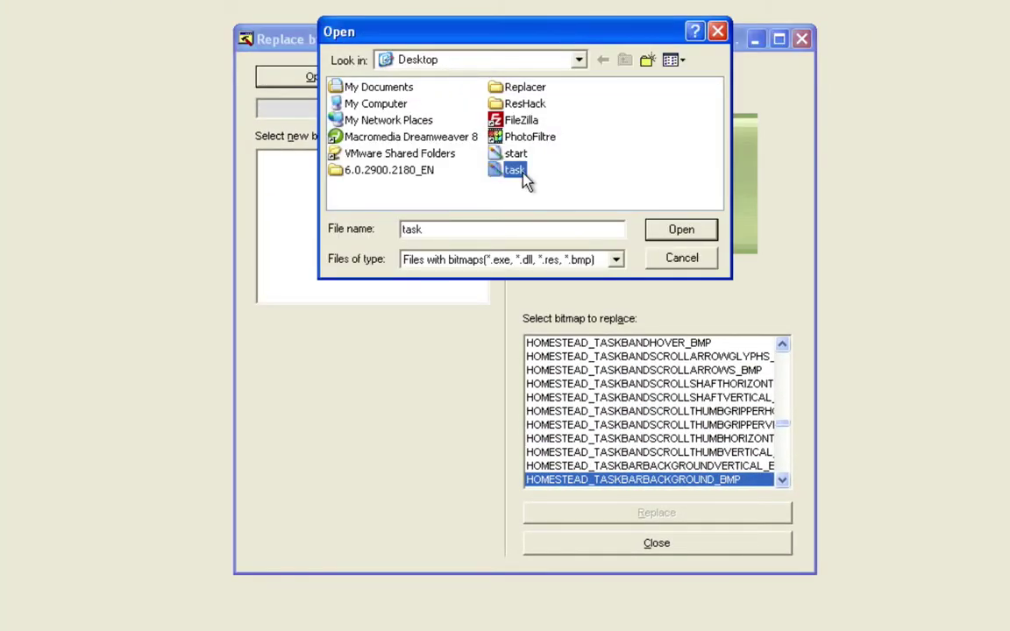
click(670, 235)
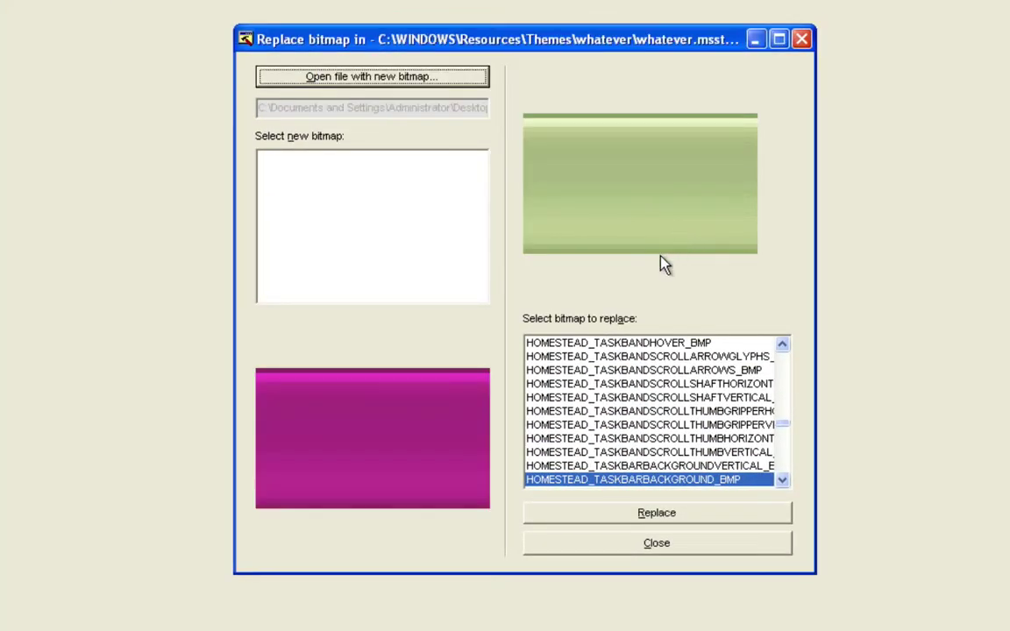
click(636, 512)
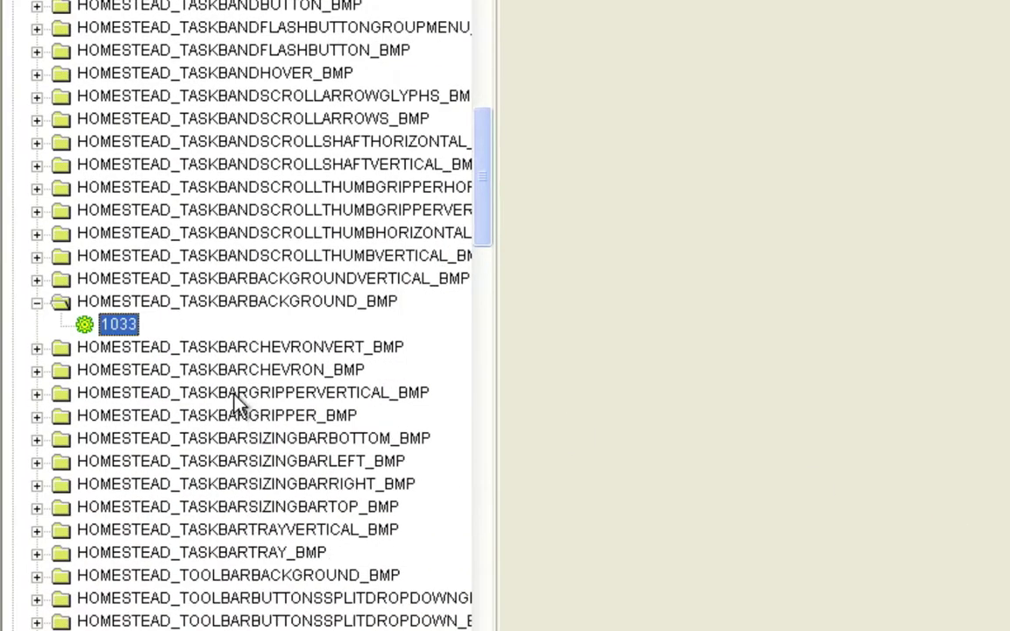
Step: Save the 1033 bitmap under HOMESTEAD_TASKBARTRAY_BMP to the Desktop as "tsk tray"
scroll(201, 396, down, 1)
scroll(204, 412, down, 2)
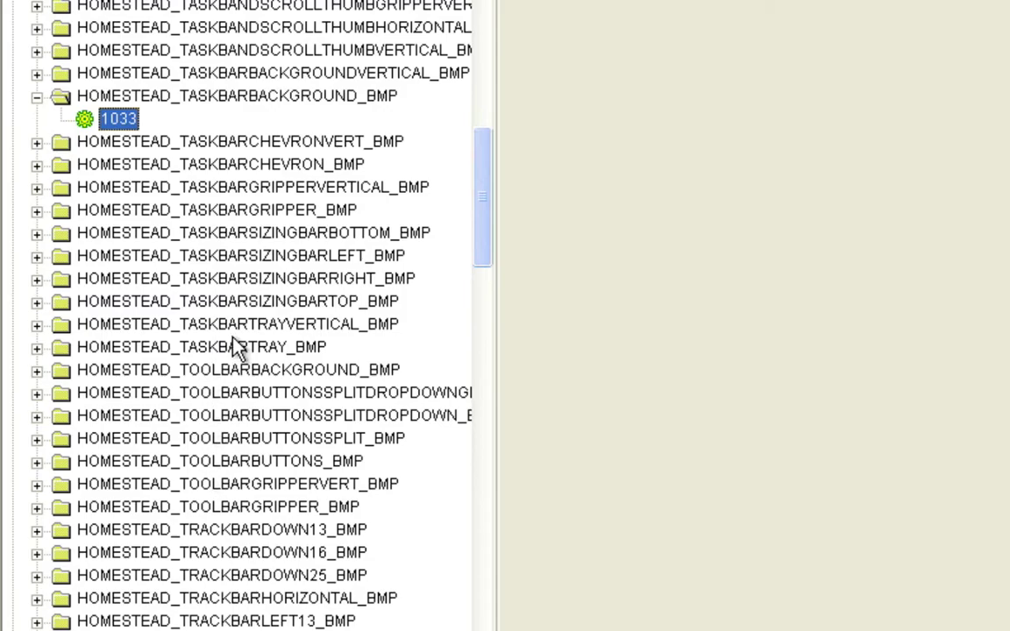
click(35, 348)
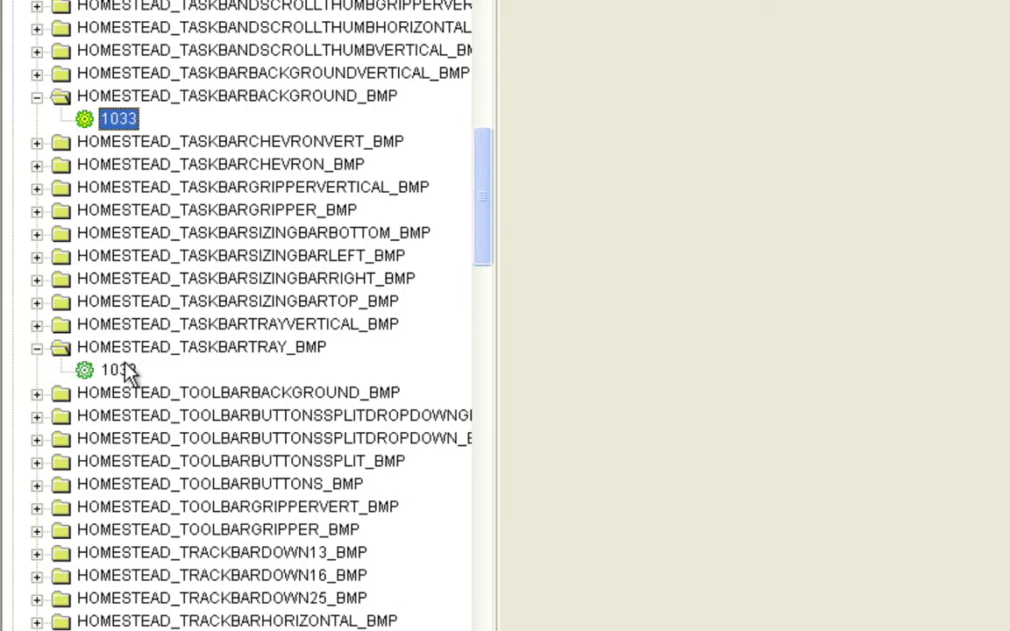
click(118, 371)
right_click(116, 373)
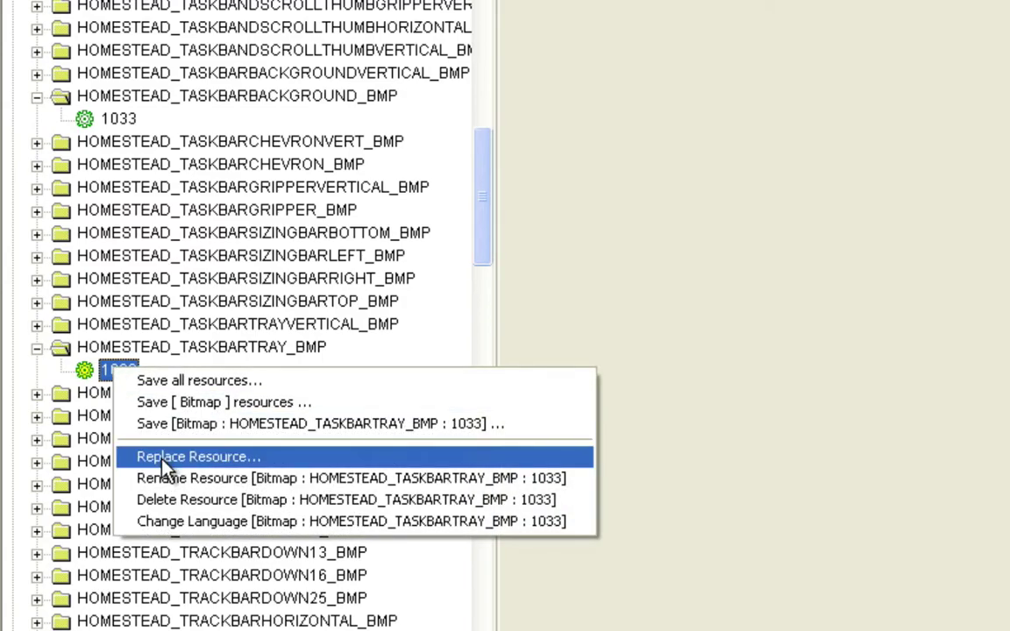
click(190, 426)
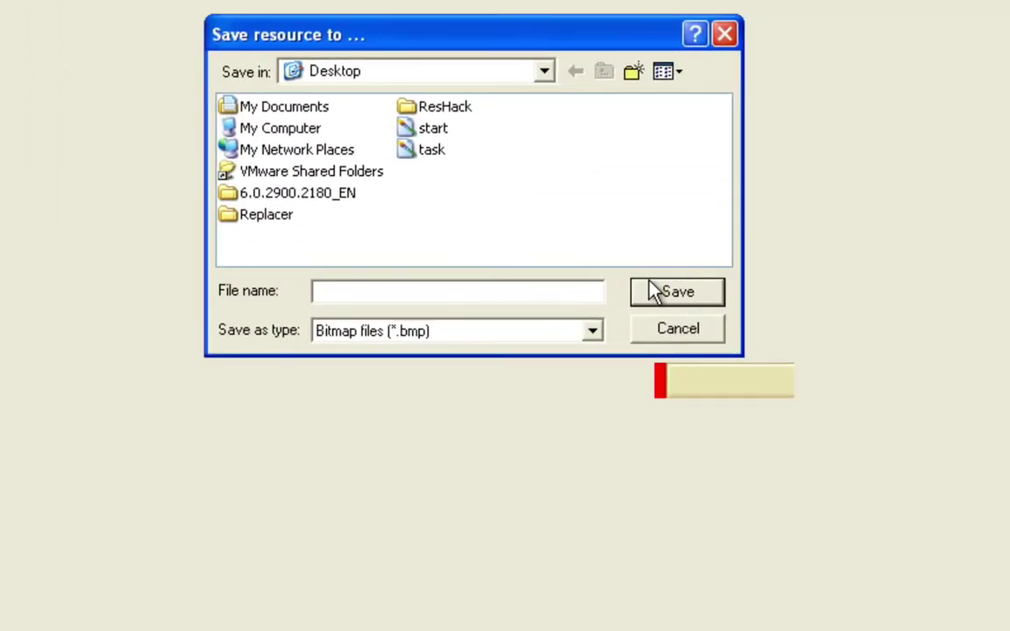
text(tsk tr)
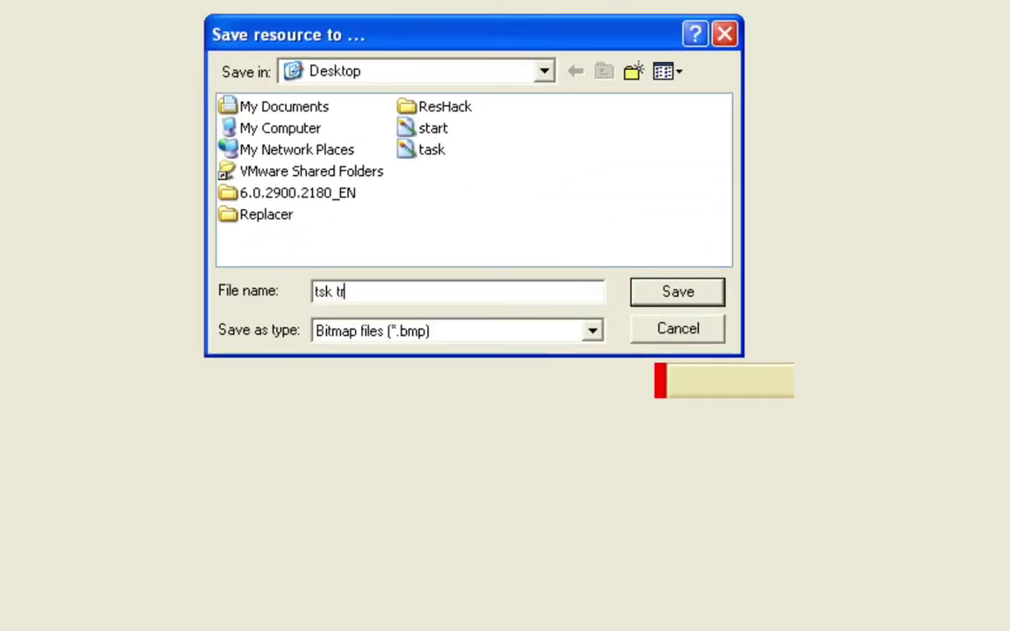
text(ay)
key(Return)
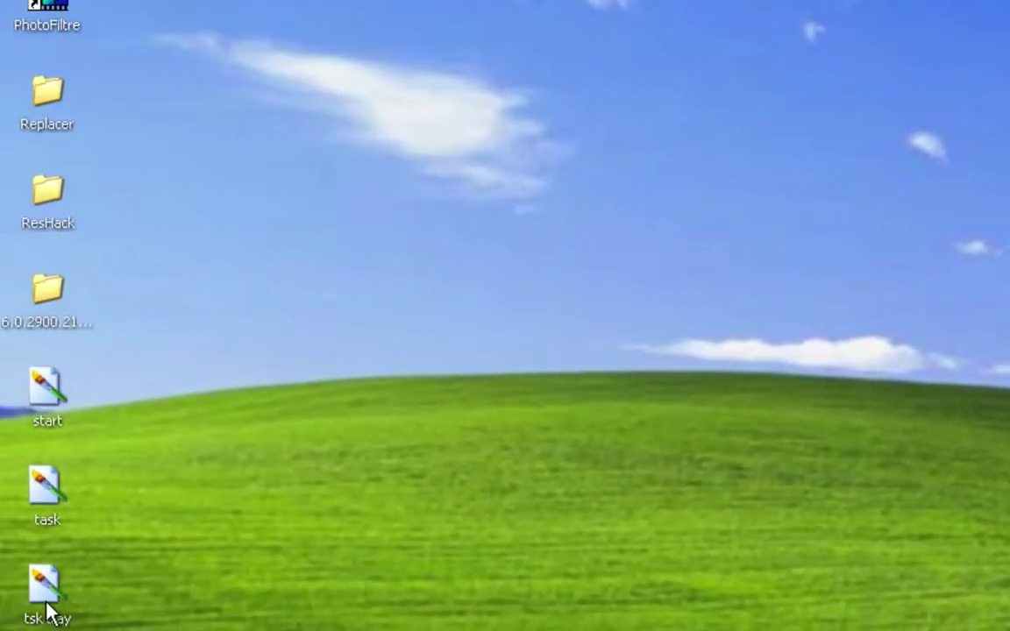
Step: Open the tsk tray bitmap from the desktop in PhotoFiltre, maximized at 800% zoom
right_click(50, 605)
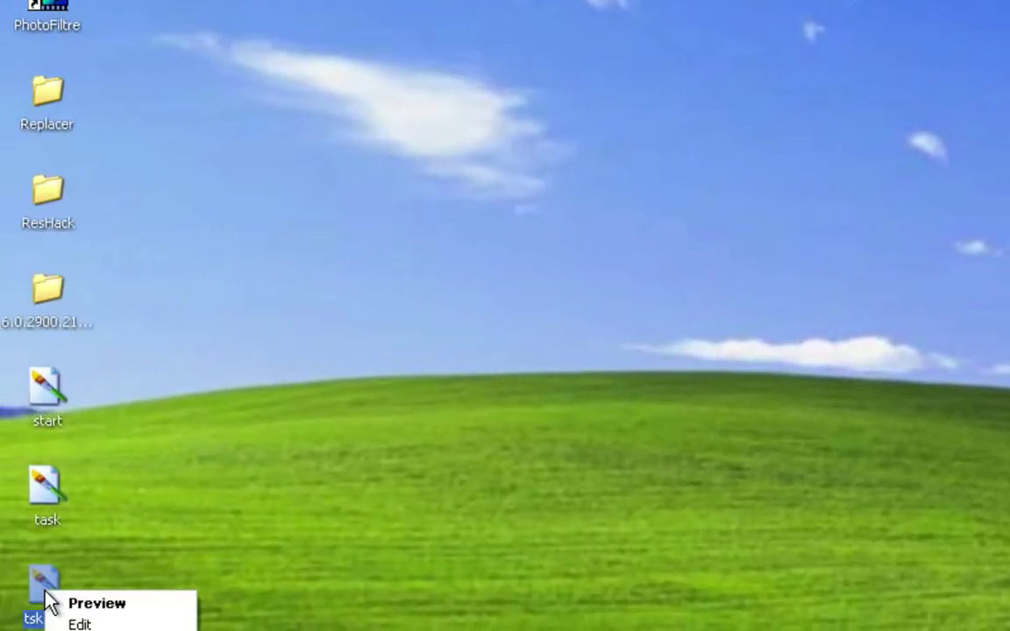
drag(46, 580, 48, 19)
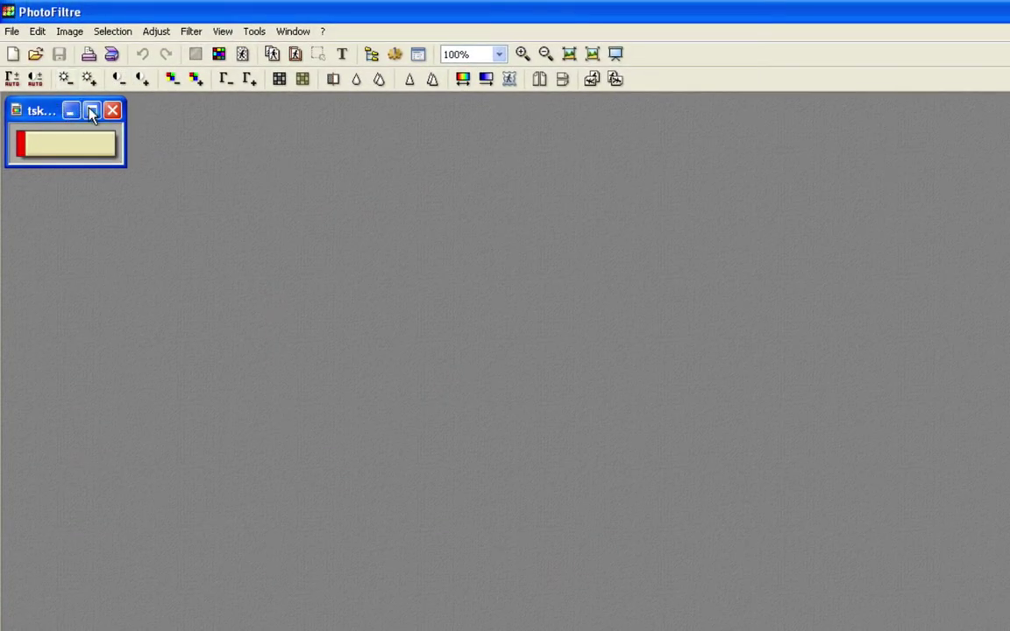
click(91, 111)
click(520, 54)
click(521, 54)
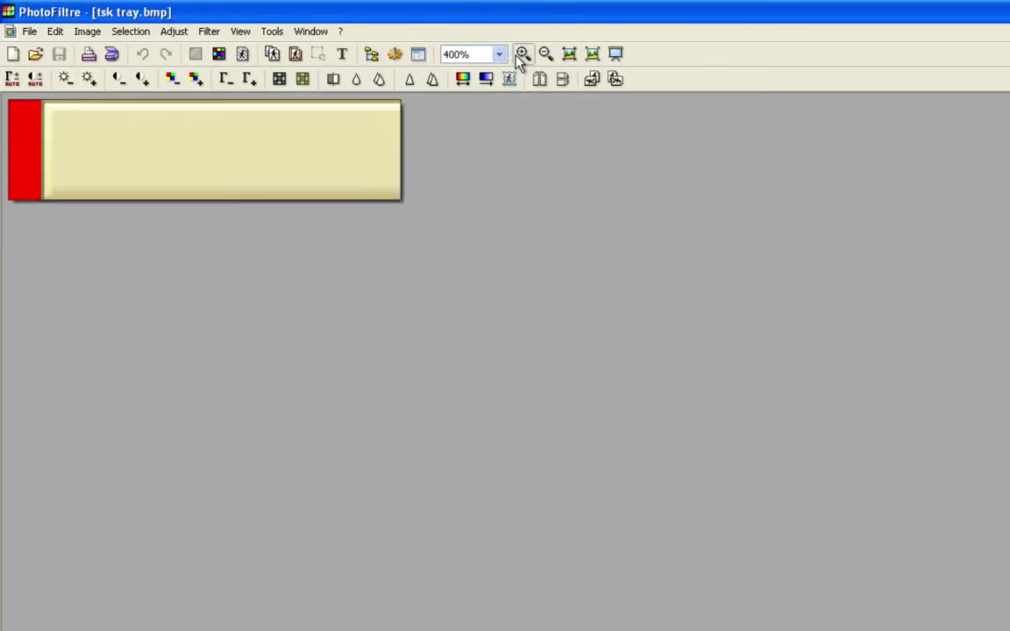
click(521, 54)
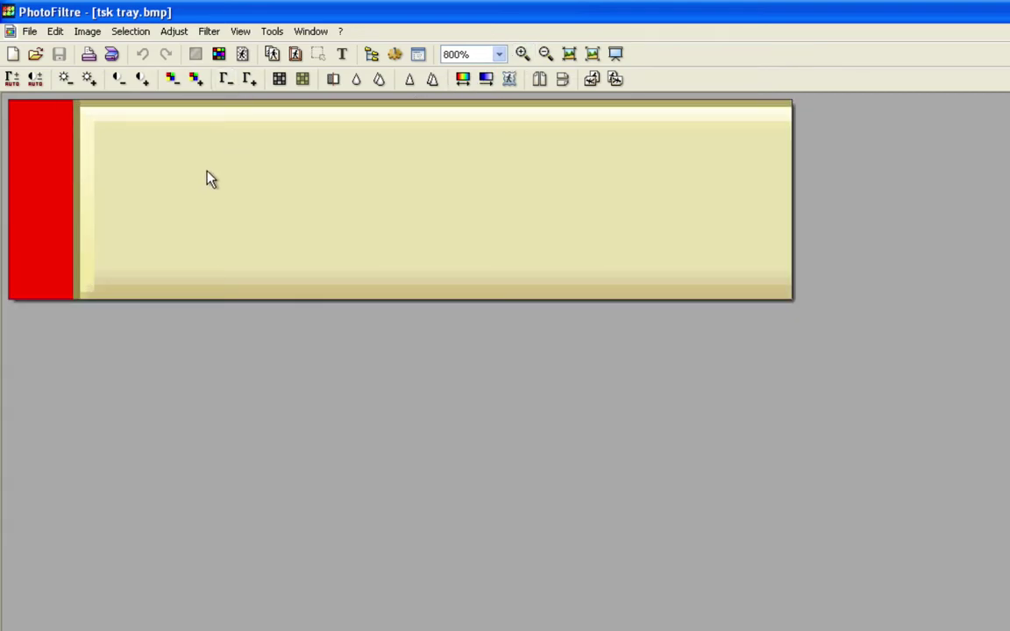
Step: Shift the hue of the entire tray image to -170° with Hue / Saturation
key(ctrl+a)
click(174, 30)
click(211, 68)
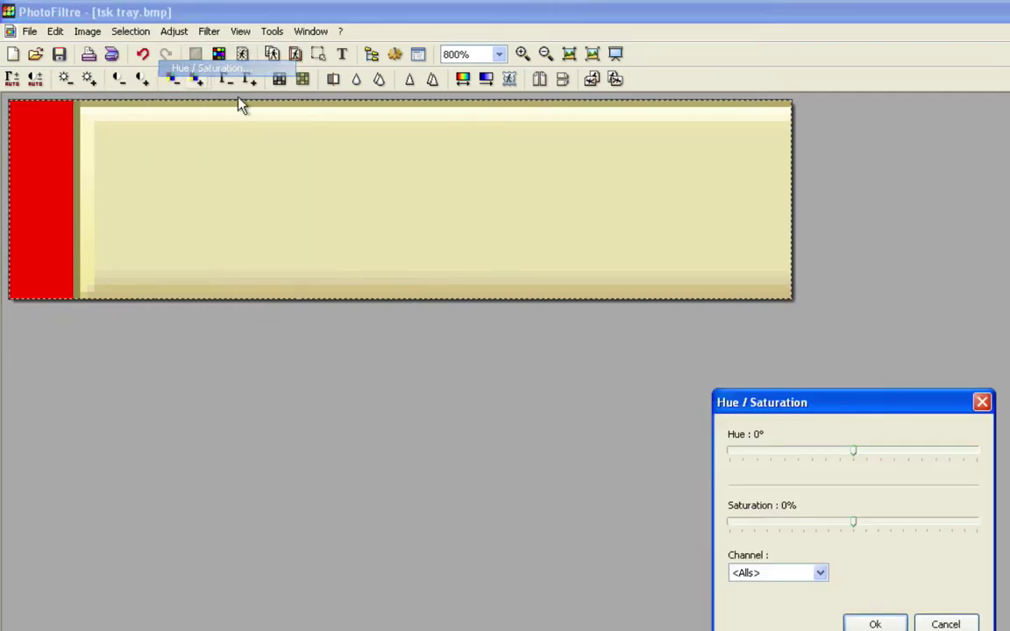
click(771, 454)
click(764, 454)
click(765, 454)
click(764, 454)
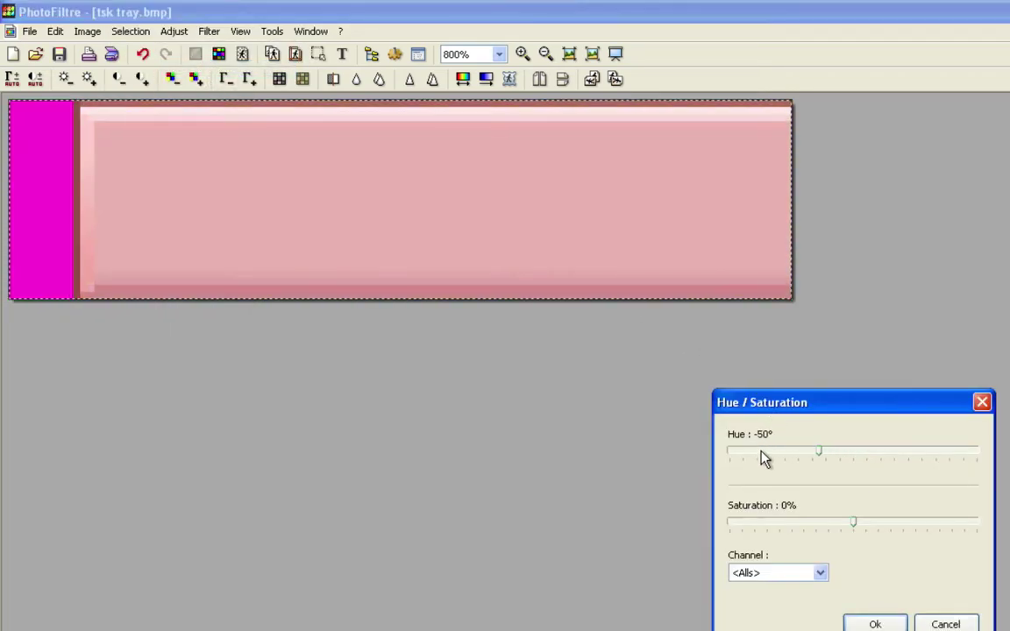
drag(805, 454, 732, 455)
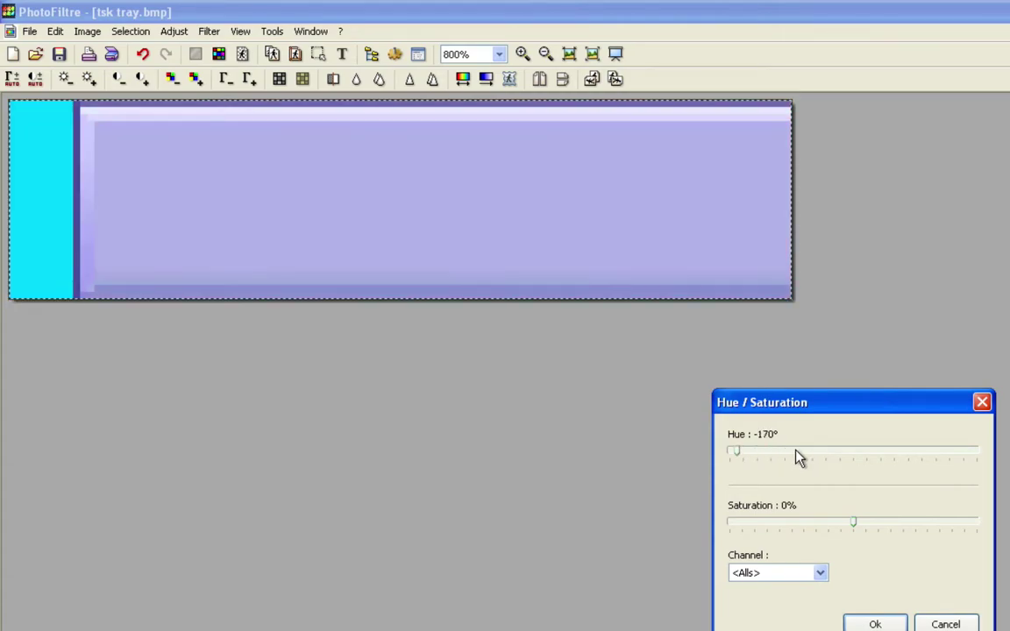
click(874, 624)
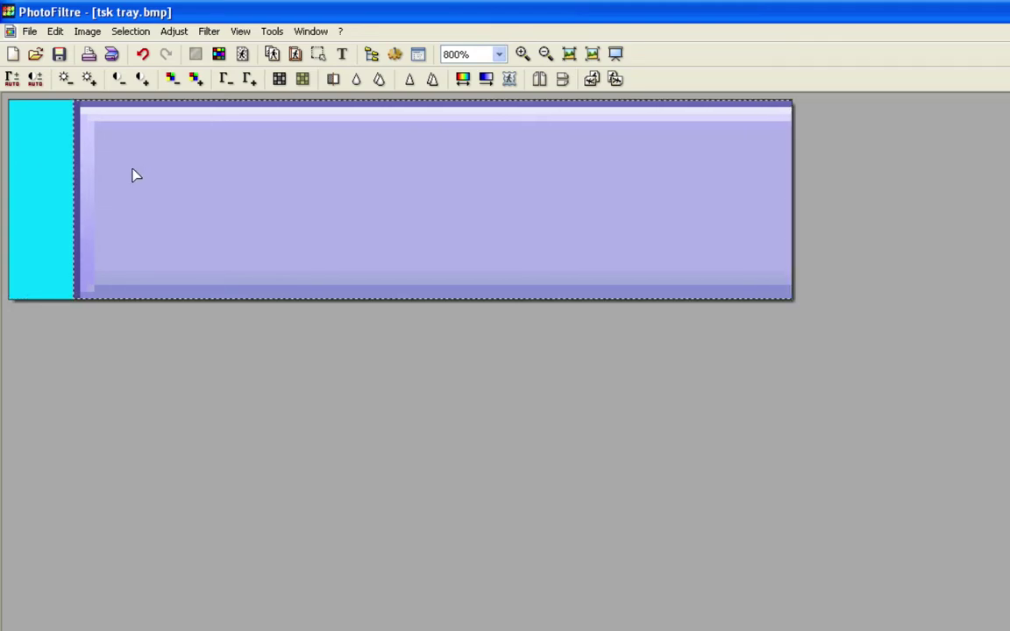
Step: Cover the cyan strip at the tray image's left edge with a pasted copy of the lavender area
drag(138, 167, 34, 170)
key(ctrl+v)
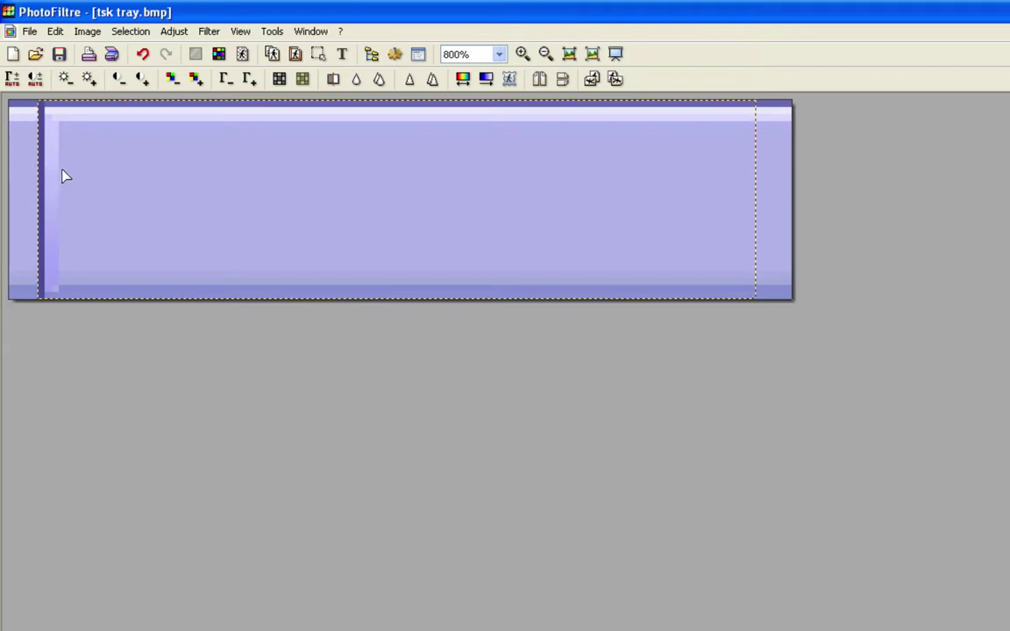
key(Escape)
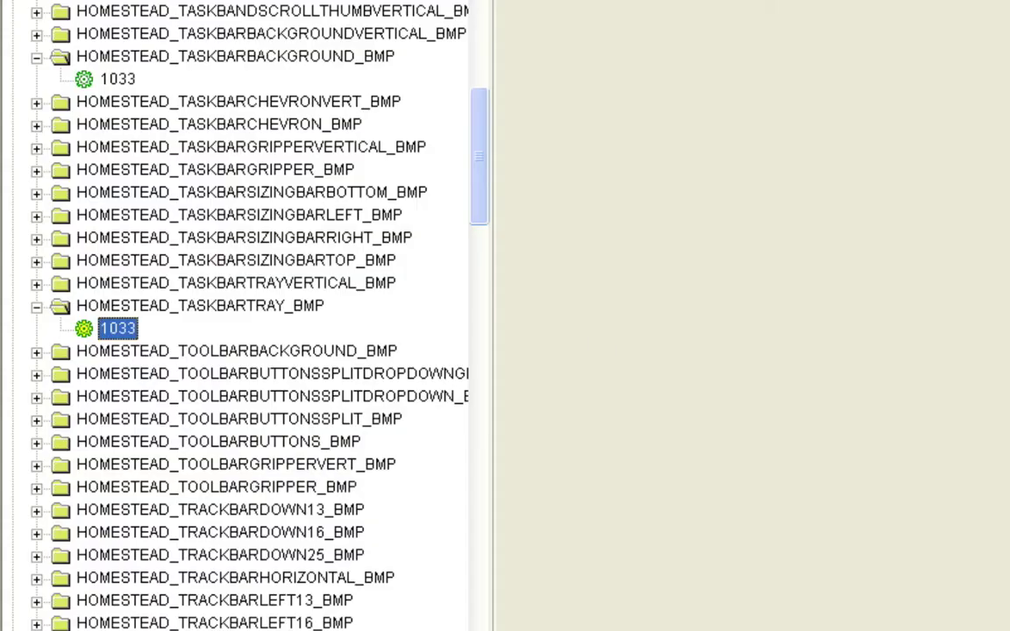
Step: Replace the HOMESTEAD_TASKBARTRAY_BMP bitmap in Resource Hacker with the edited tsk tray bitmap from the Desktop
right_click(144, 330)
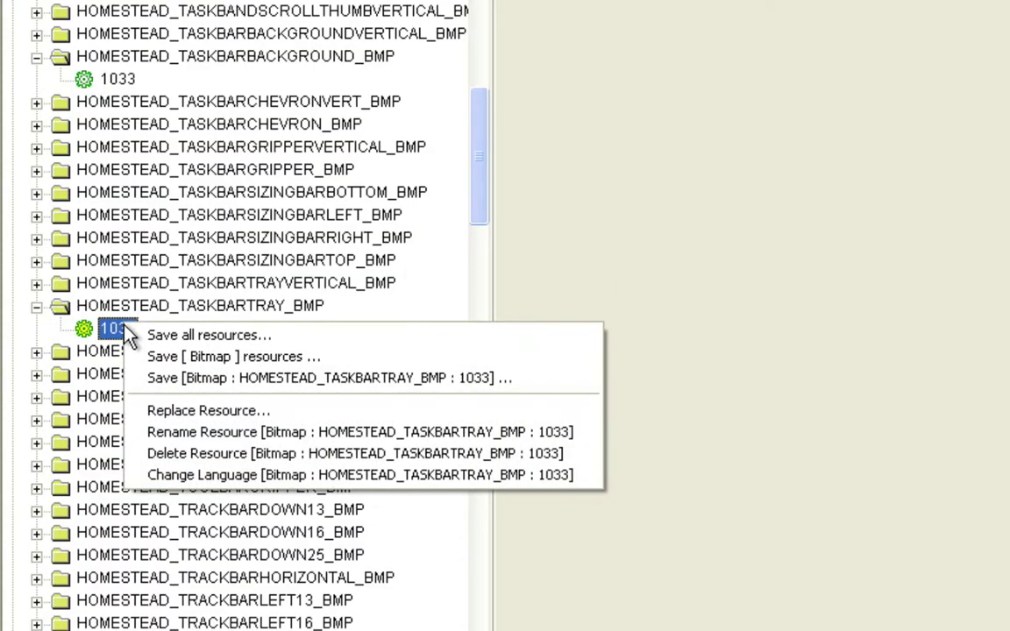
click(182, 410)
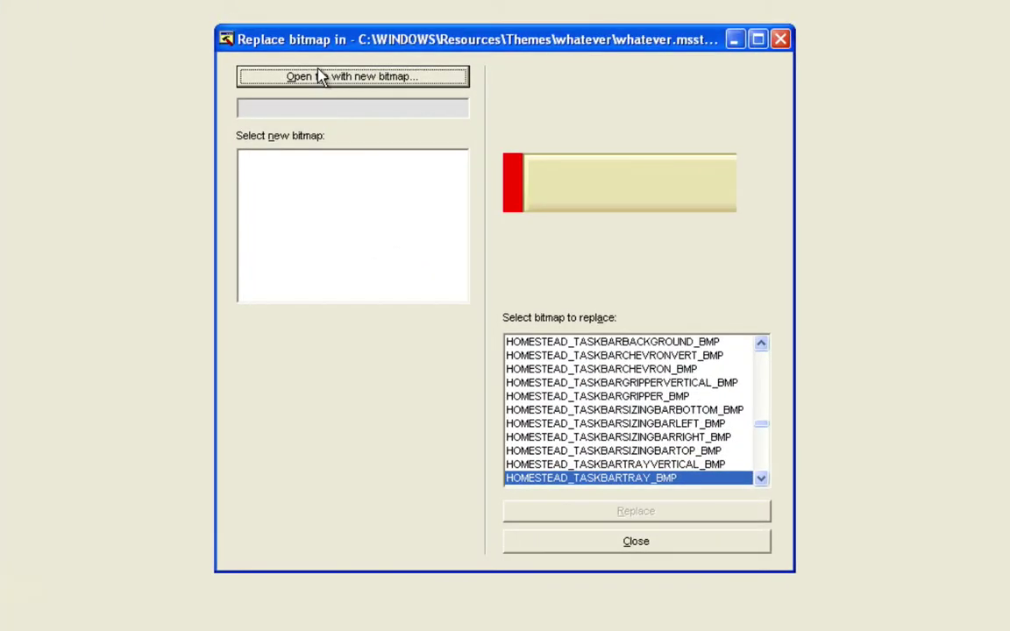
click(321, 77)
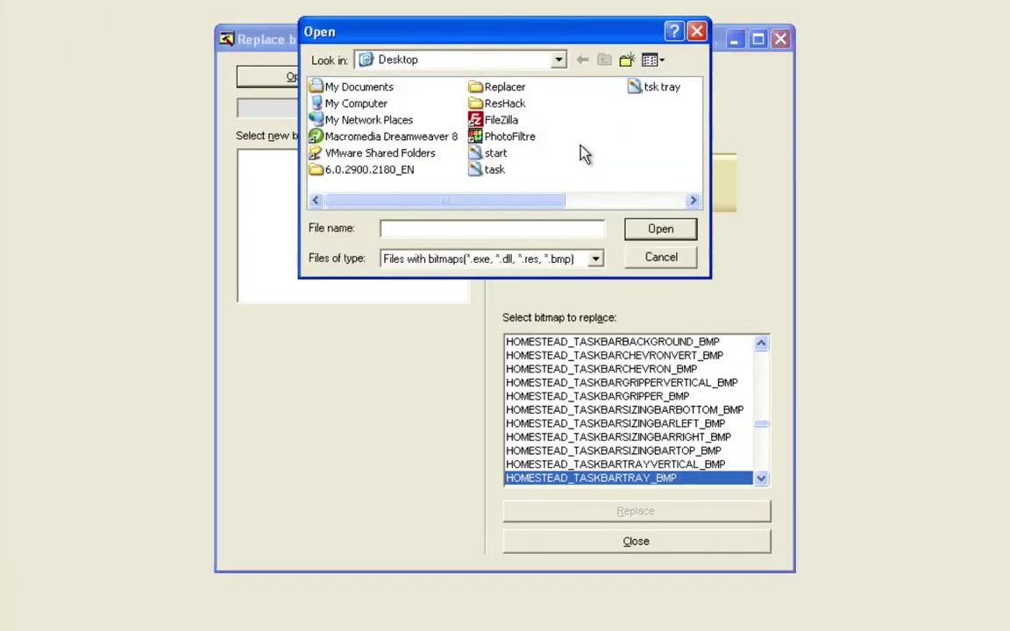
click(659, 229)
click(570, 517)
Step: Save the modified whatever.msstyles file in place
scroll(115, 316, down, 5)
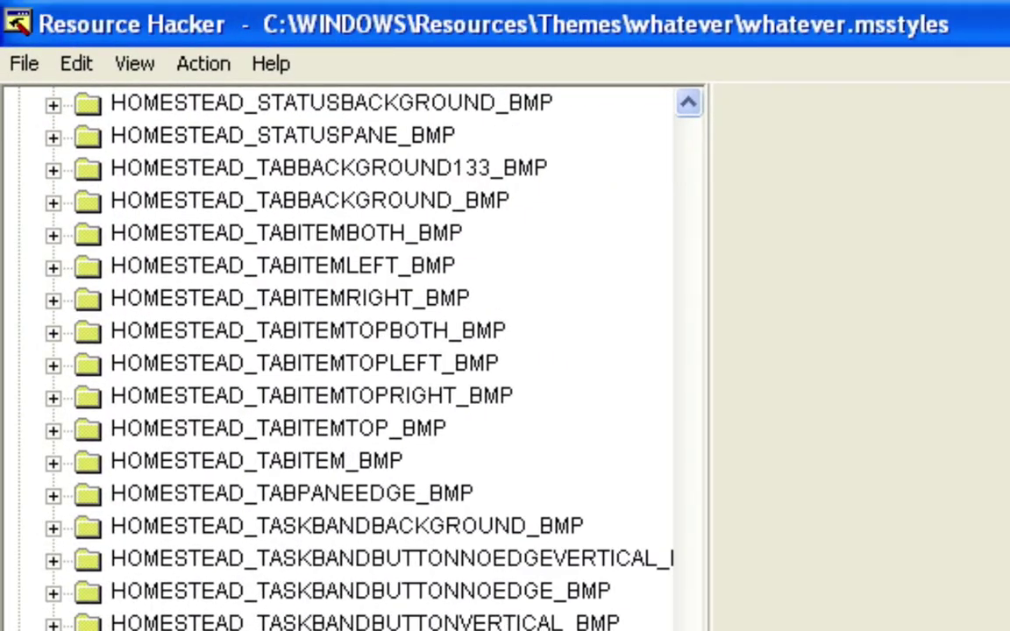
click(26, 63)
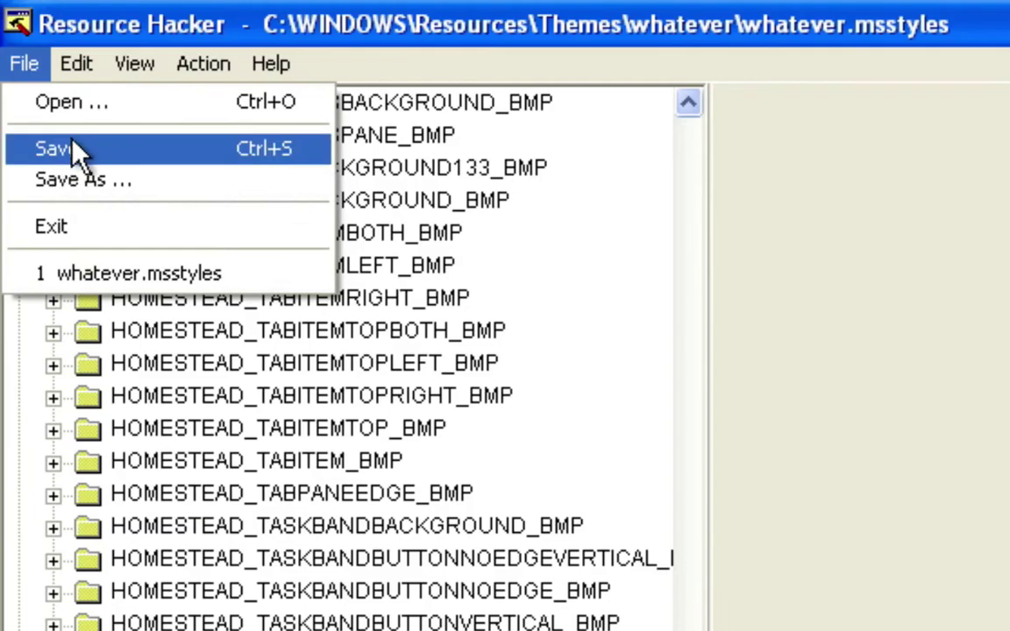
click(74, 147)
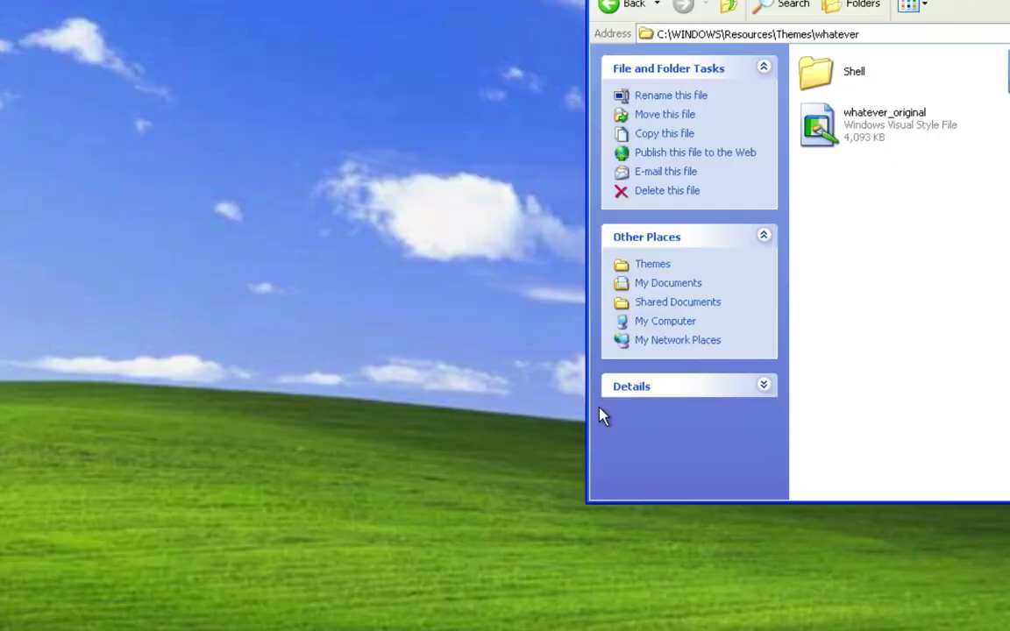
Step: Delete the whatever_original visual style file from the whatever theme folder
drag(963, 0, 486, 49)
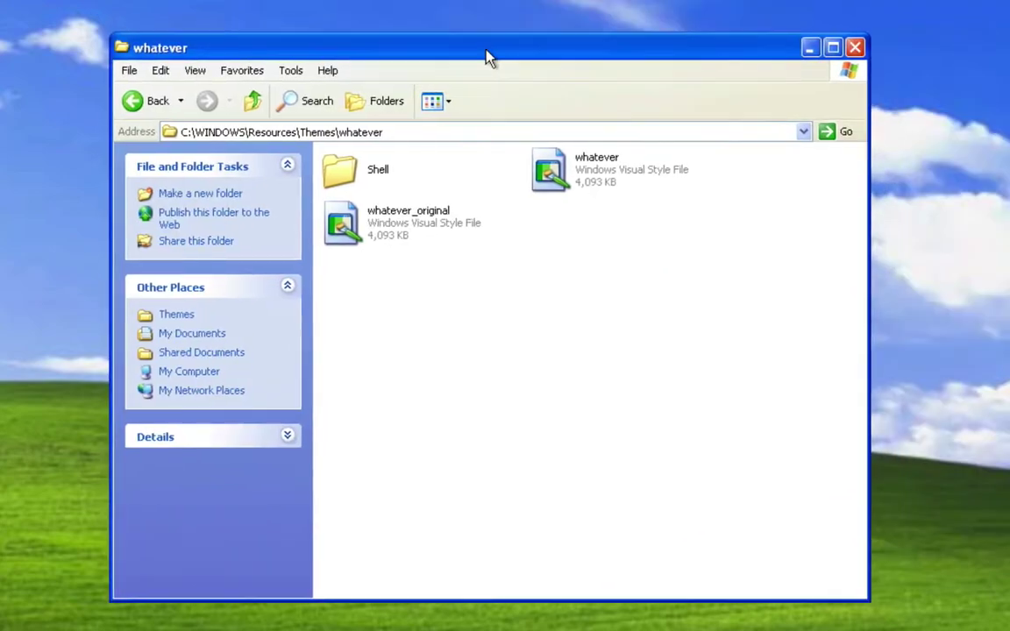
right_click(393, 221)
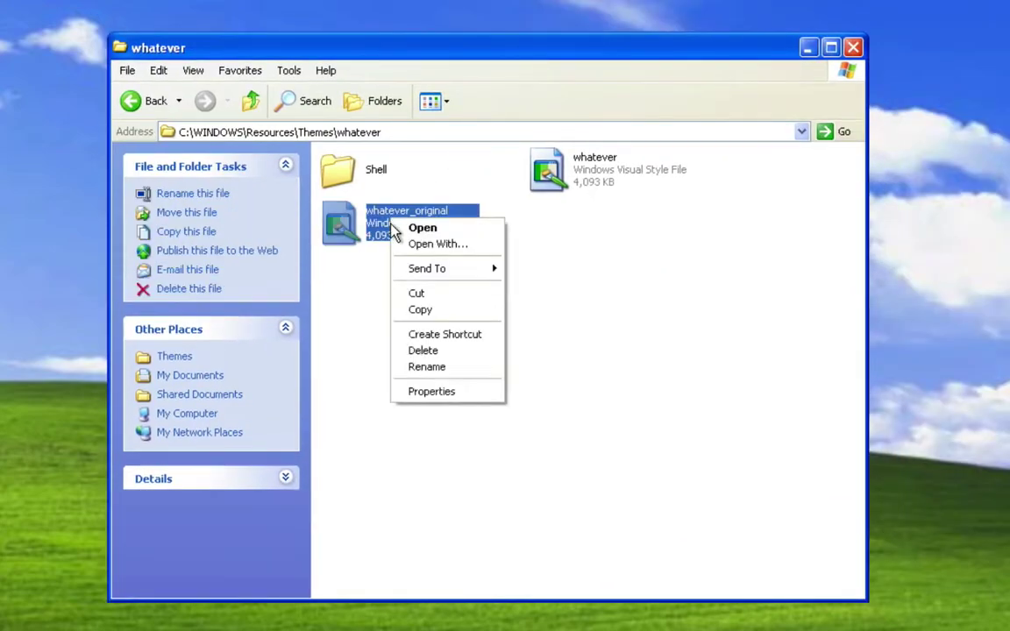
click(425, 351)
click(542, 366)
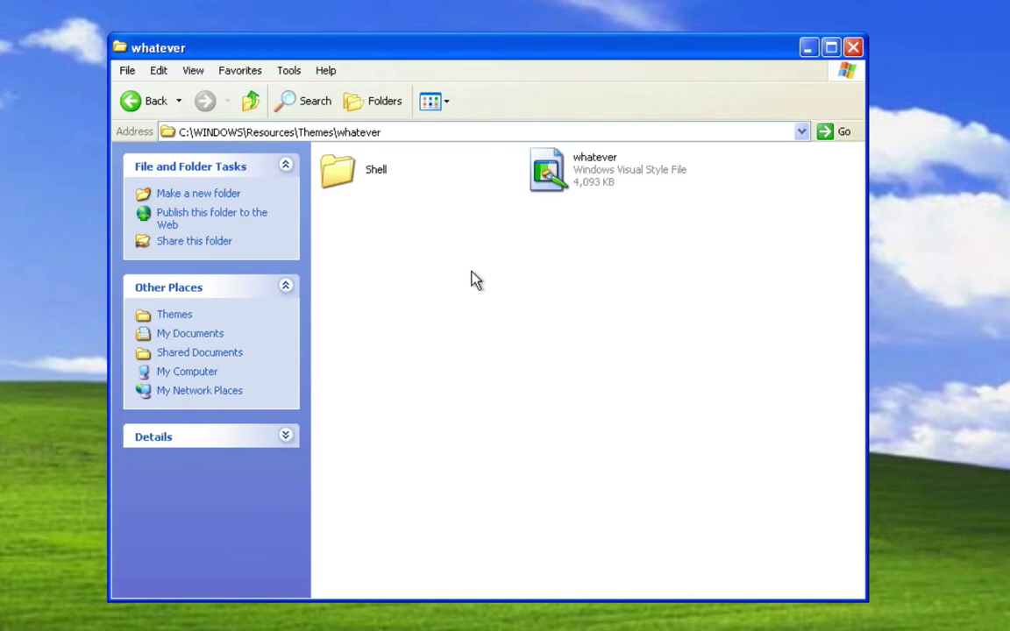
Step: Open the whatever visual style, apply the Olive Green color scheme, and close the theme folder
click(570, 179)
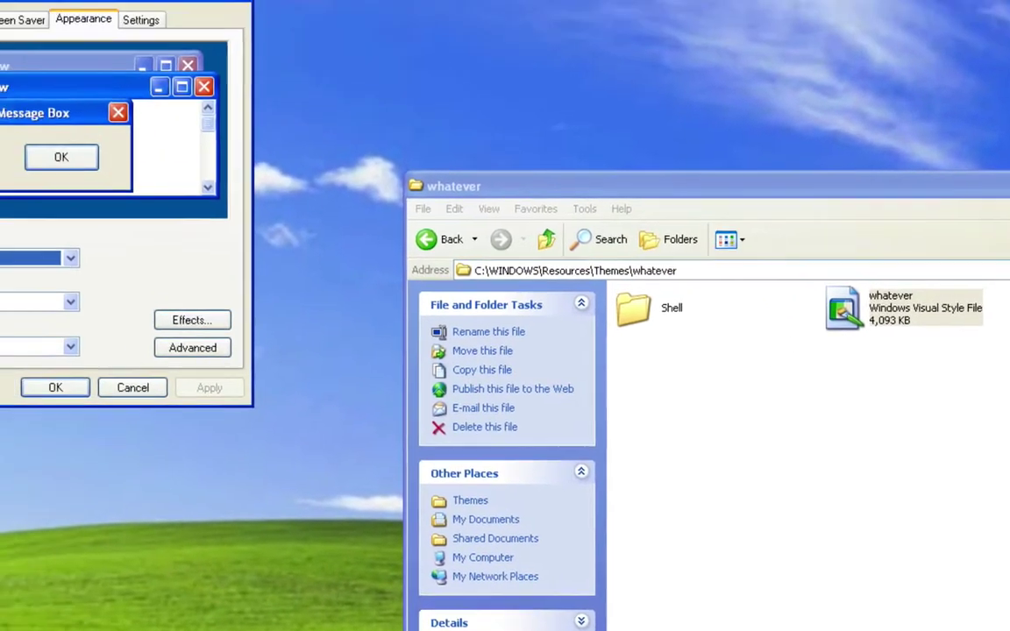
click(101, 383)
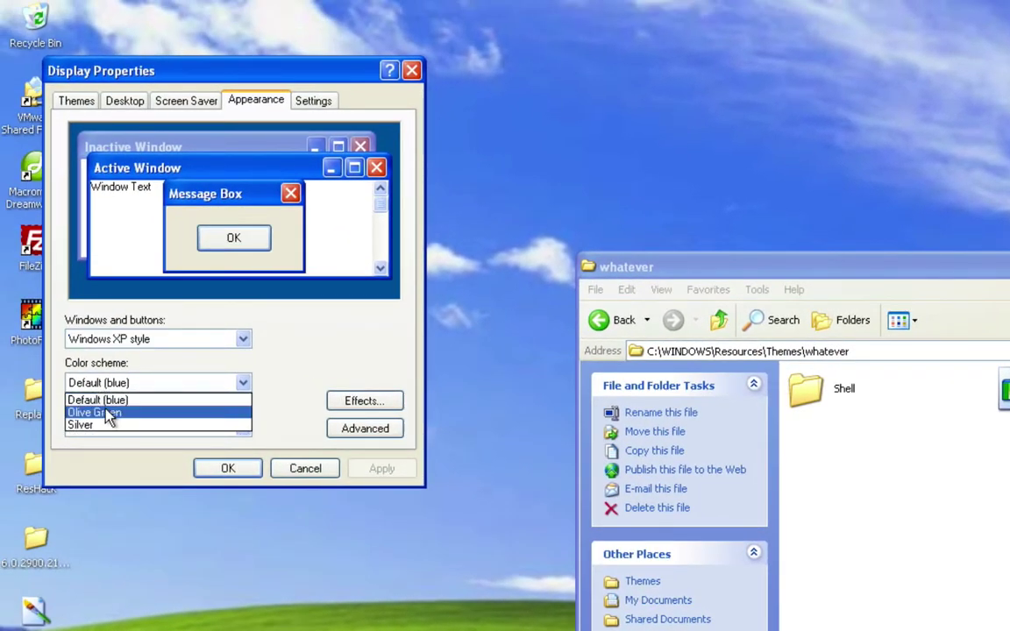
click(106, 412)
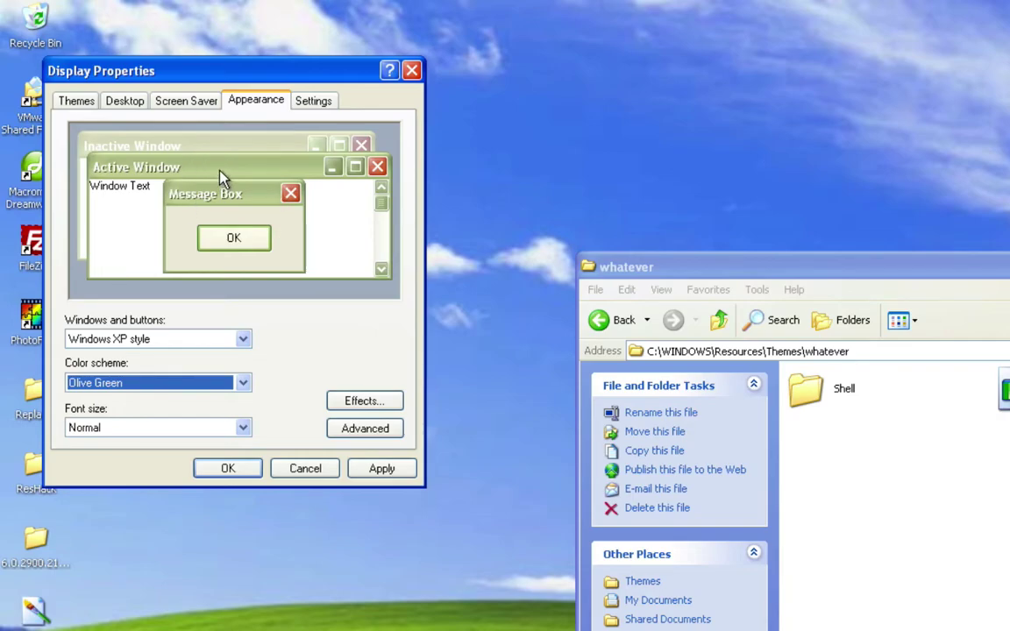
click(252, 469)
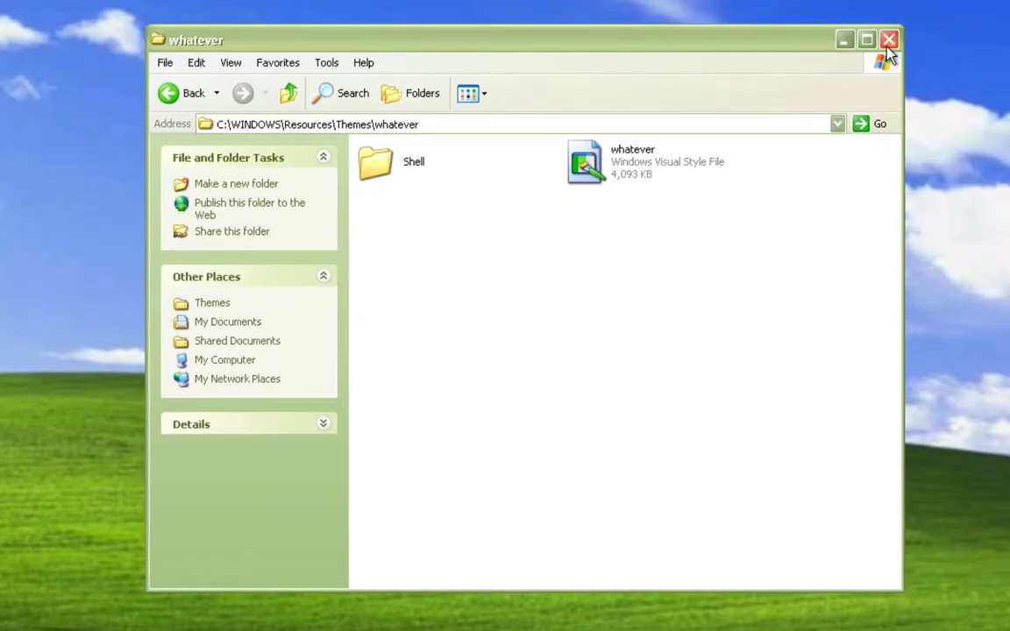
click(888, 41)
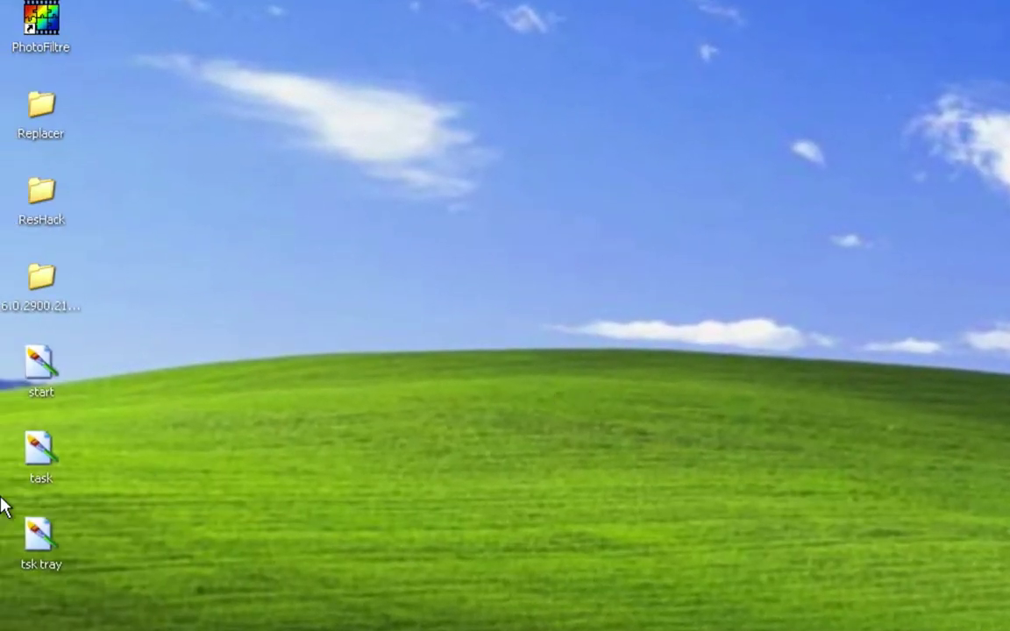
Step: Run the Replacer script from the desktop's Replacer folder, leaving only its console window open and moved aside
mouse_move(39, 279)
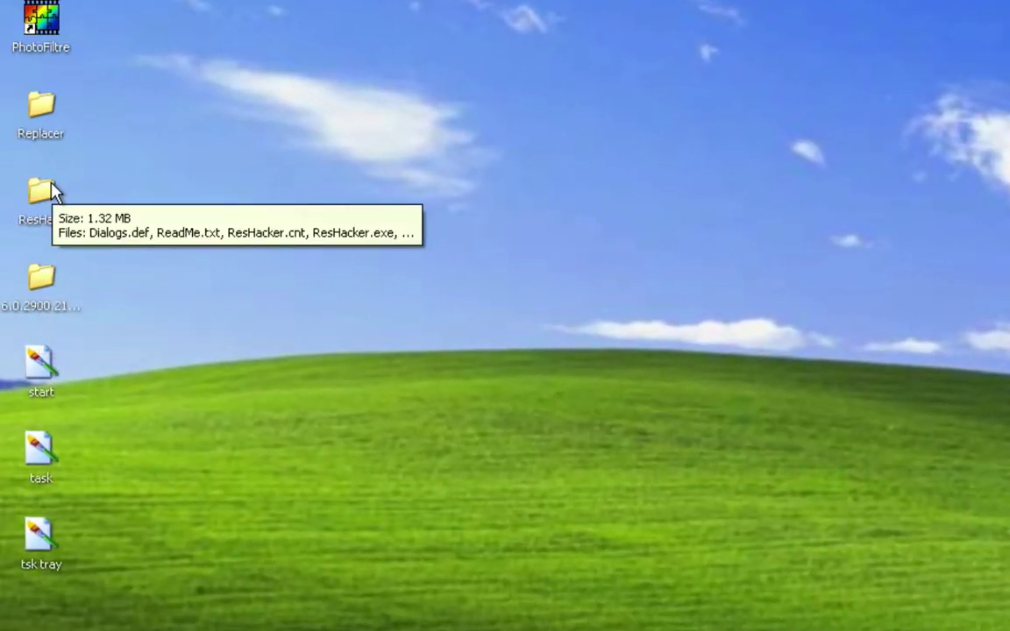
double_click(41, 109)
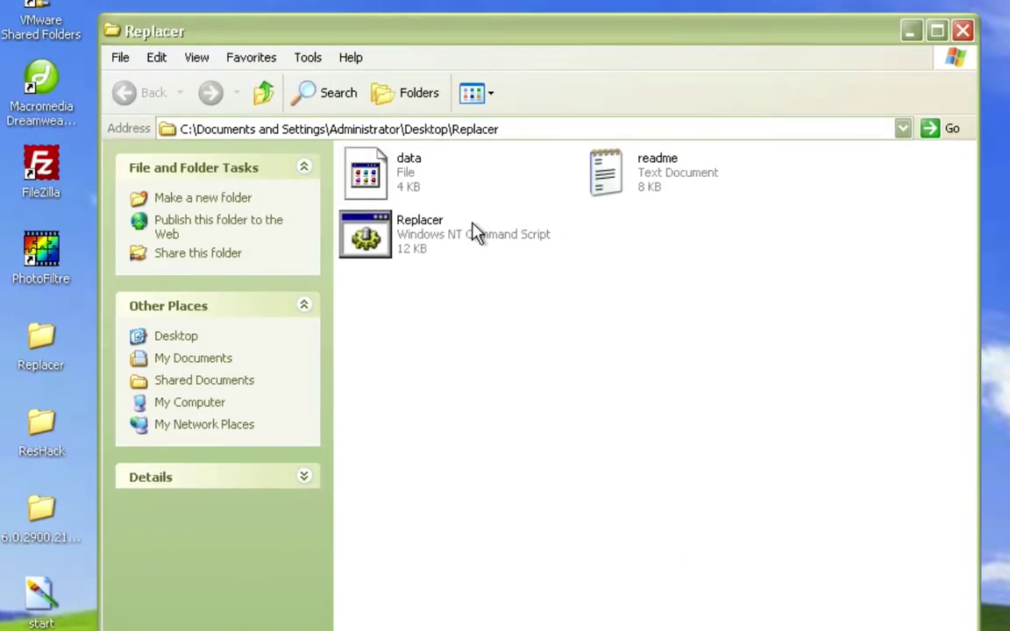
double_click(473, 232)
click(963, 30)
drag(678, 109, 986, 129)
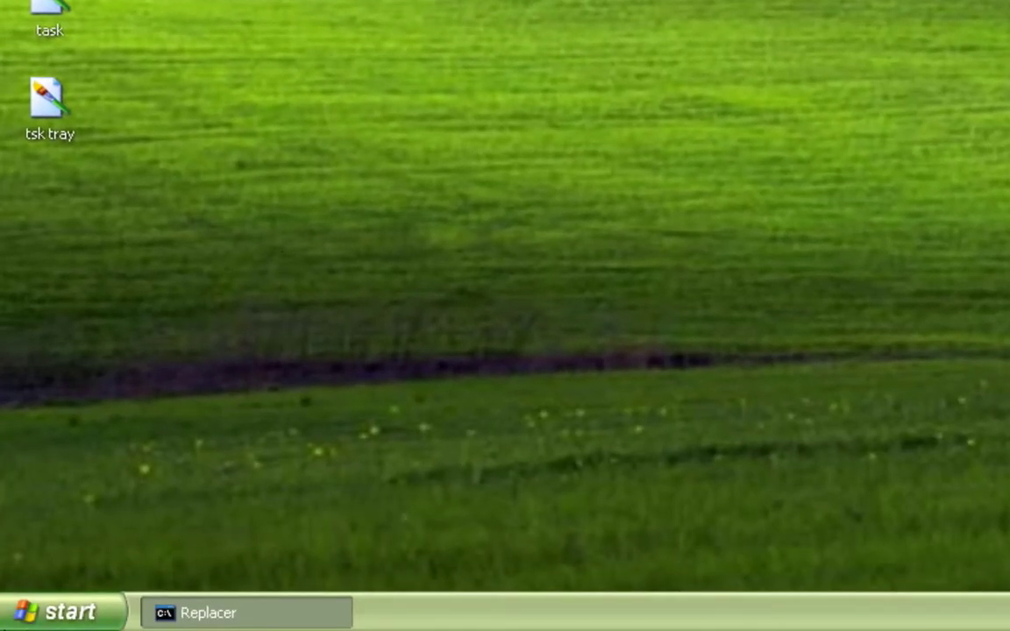
Step: Open the system32 folder with the Run command and maximize its window
click(50, 612)
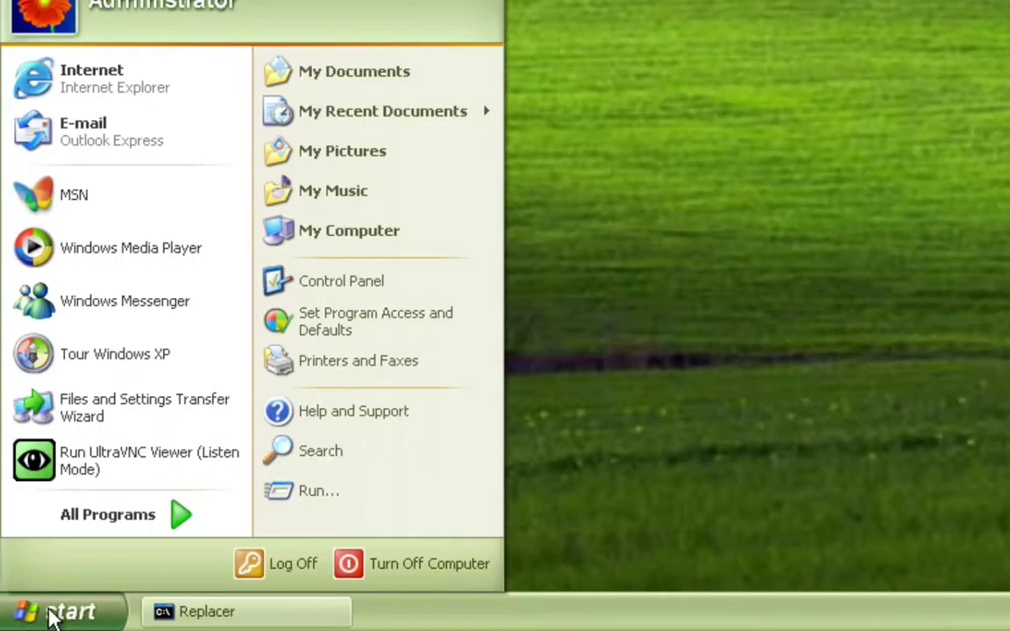
click(336, 496)
text(system32)
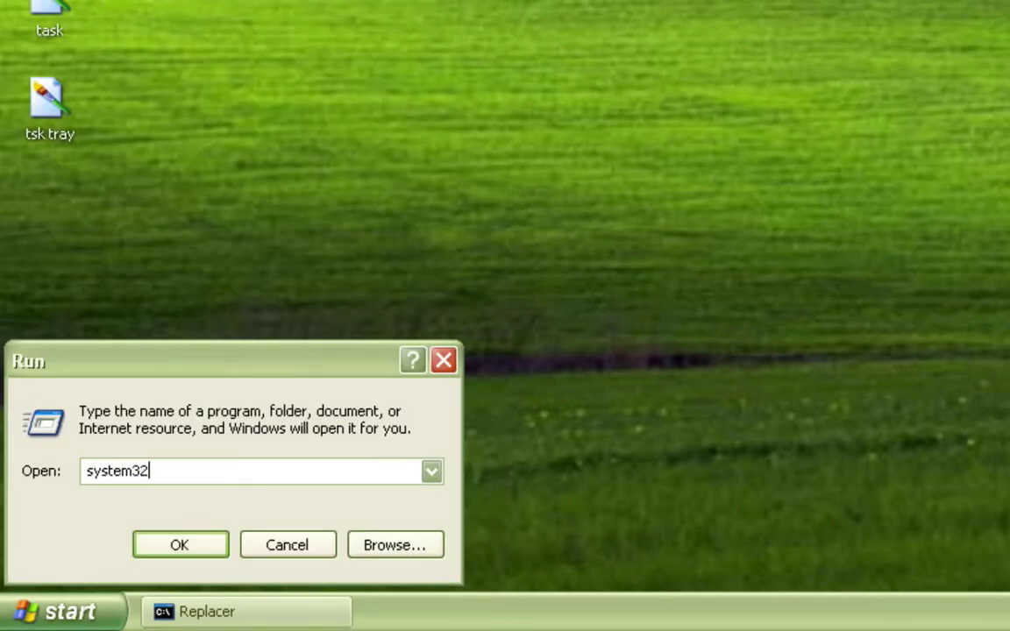
key(Return)
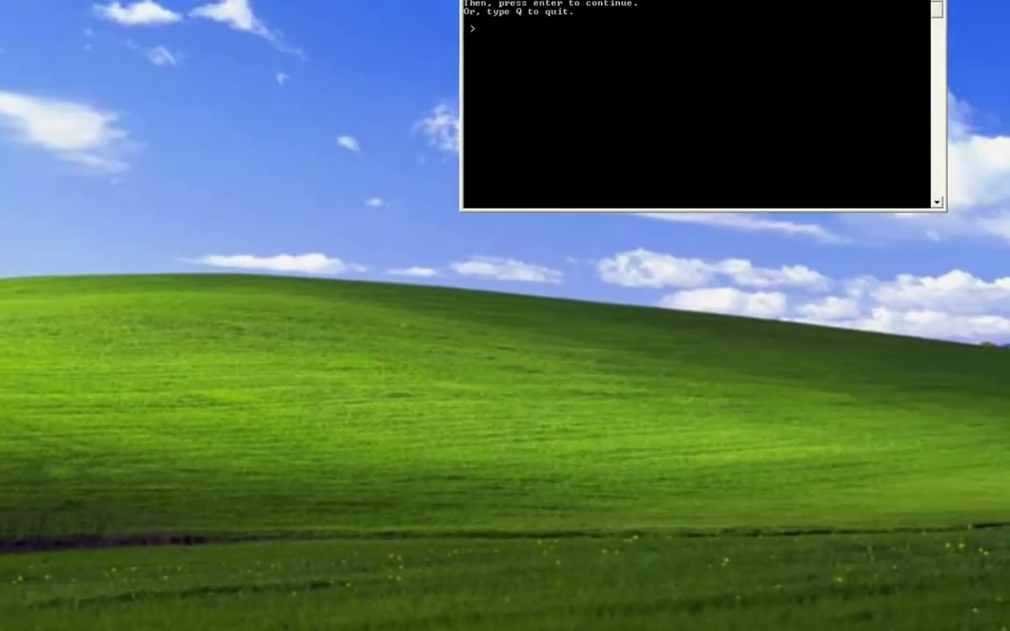
click(100, 230)
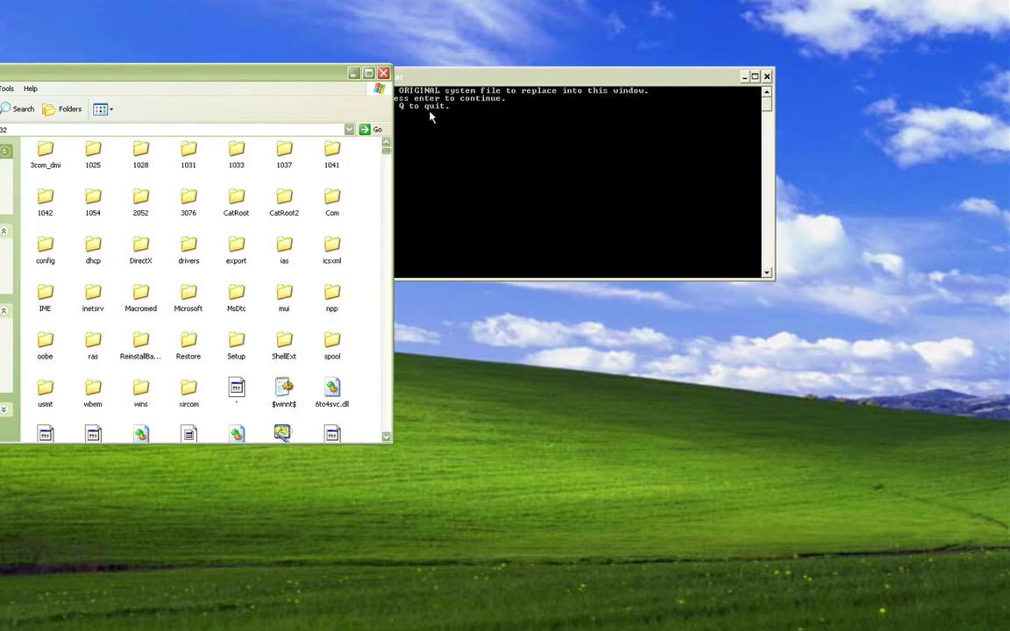
click(369, 74)
Step: Find uxtheme.dll in the system32 folder and copy it
click(131, 256)
scroll(131, 255, down, 20)
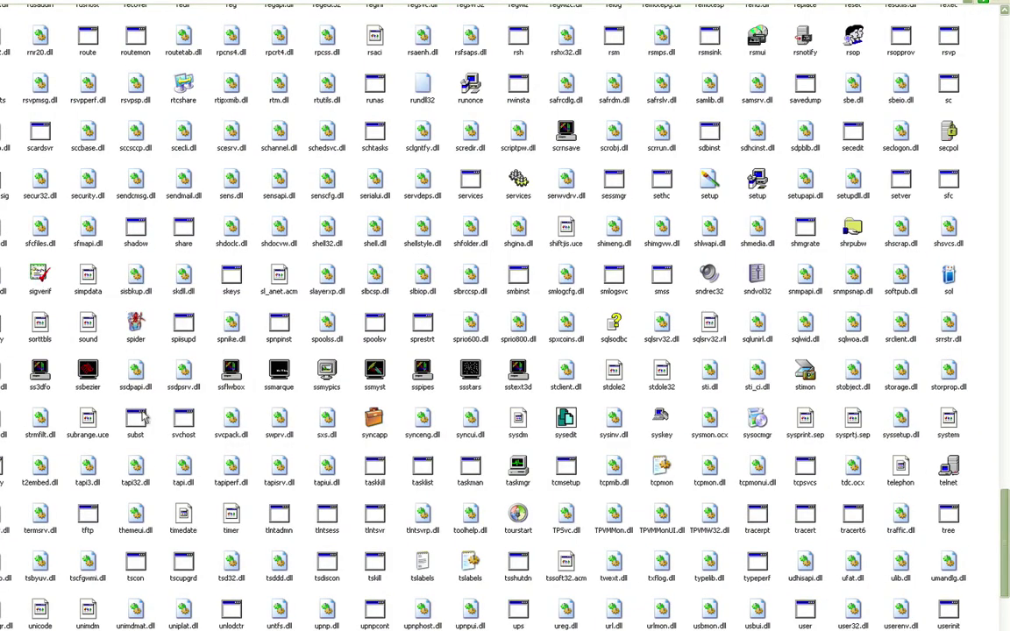
scroll(388, 593, down, 5)
click(900, 294)
mouse_move(903, 294)
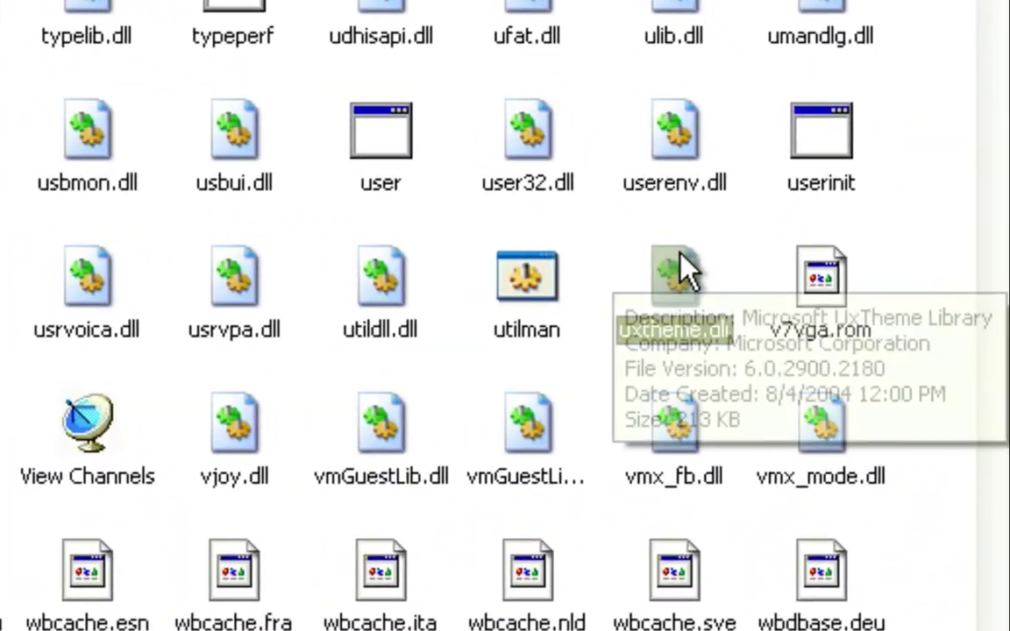
right_click(677, 293)
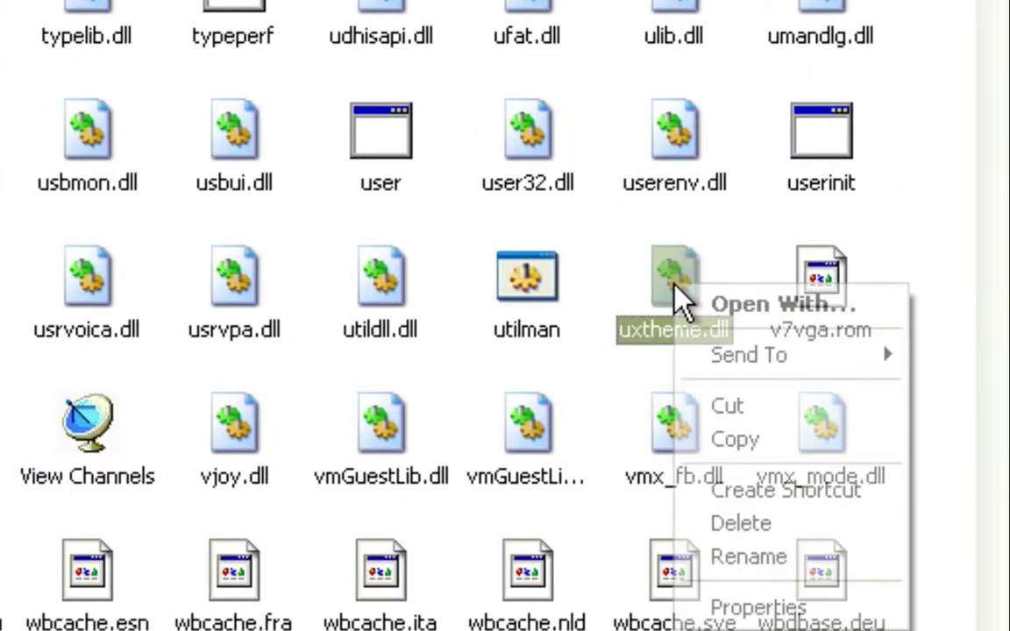
click(745, 441)
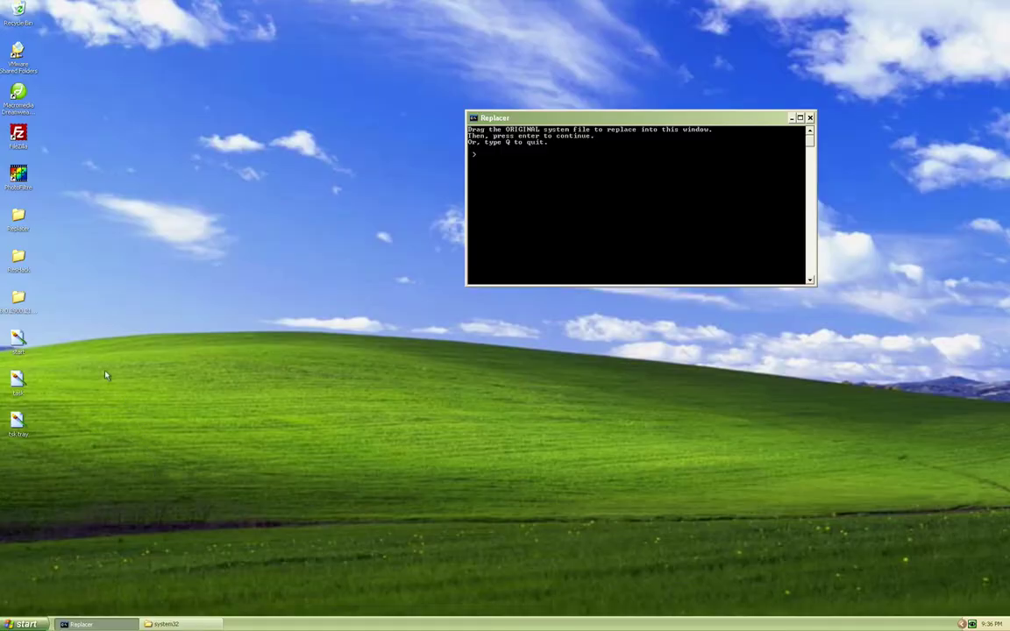
Step: Create a desktop folder named fxgh, paste the copied uxtheme.dll into it as a backup, and close the folder
right_click(158, 331)
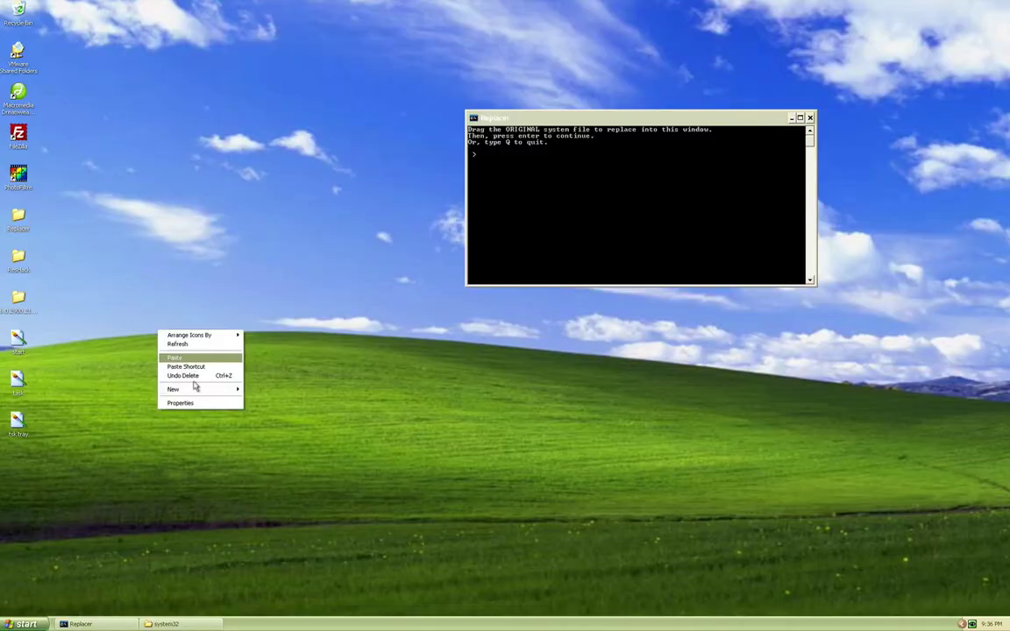
mouse_move(229, 389)
text(fxgh)
key(Return)
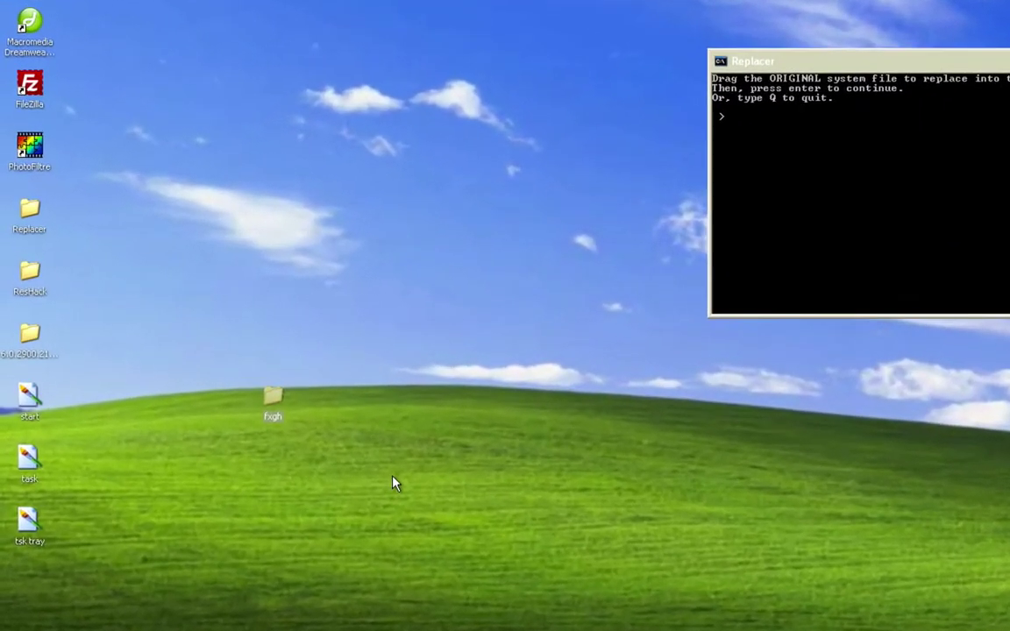
key(Return)
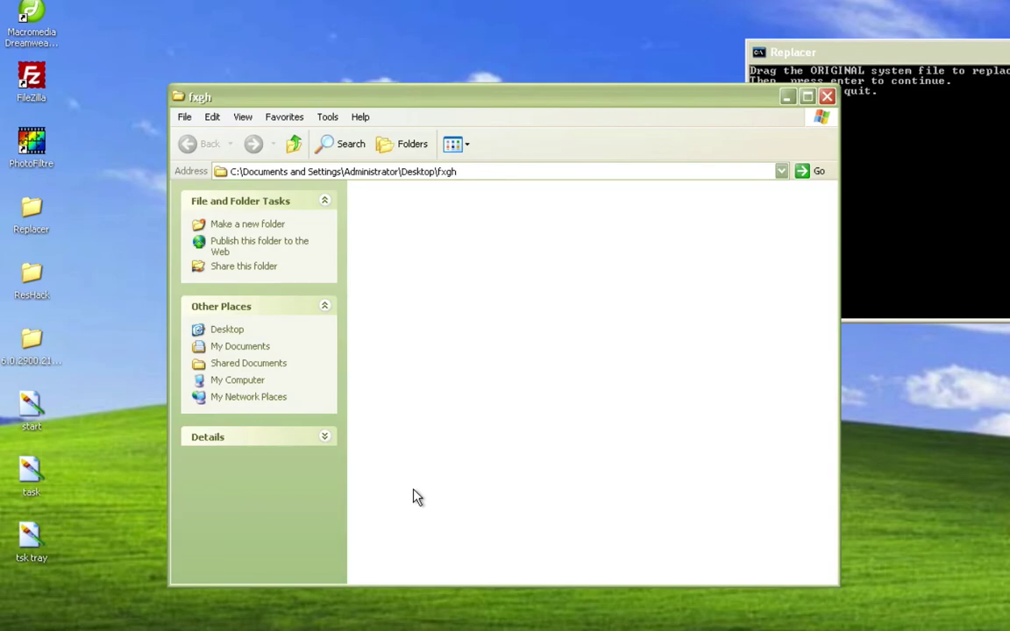
key(ctrl+v)
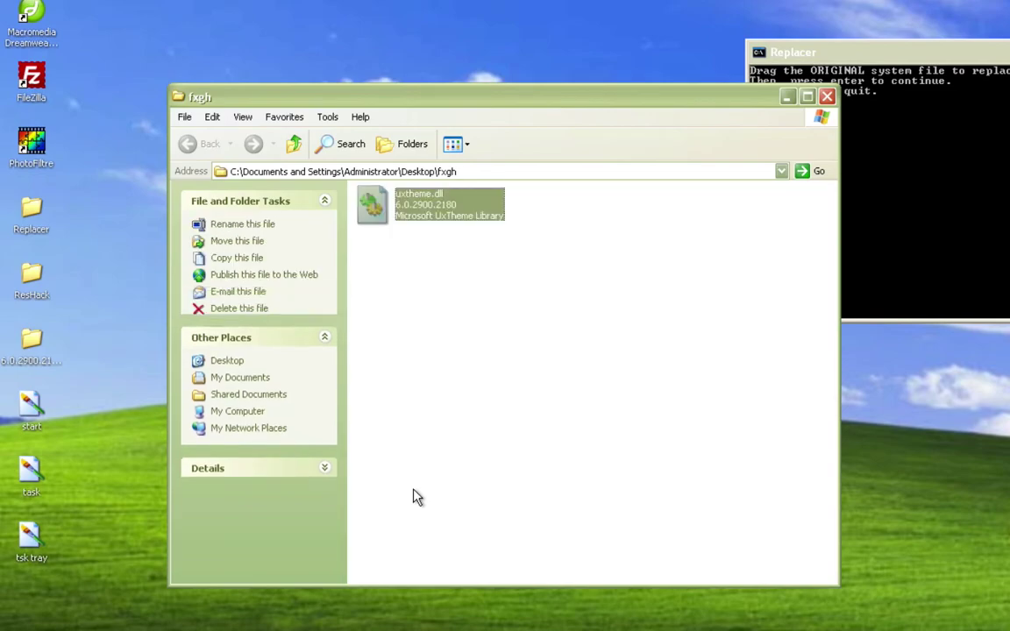
click(815, 100)
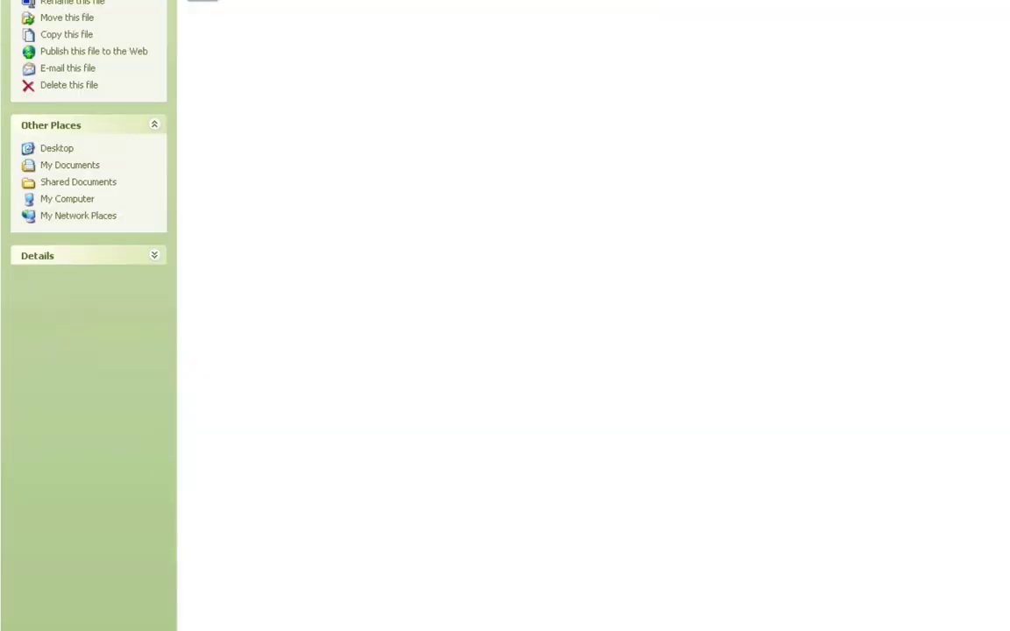
key(alt+F4)
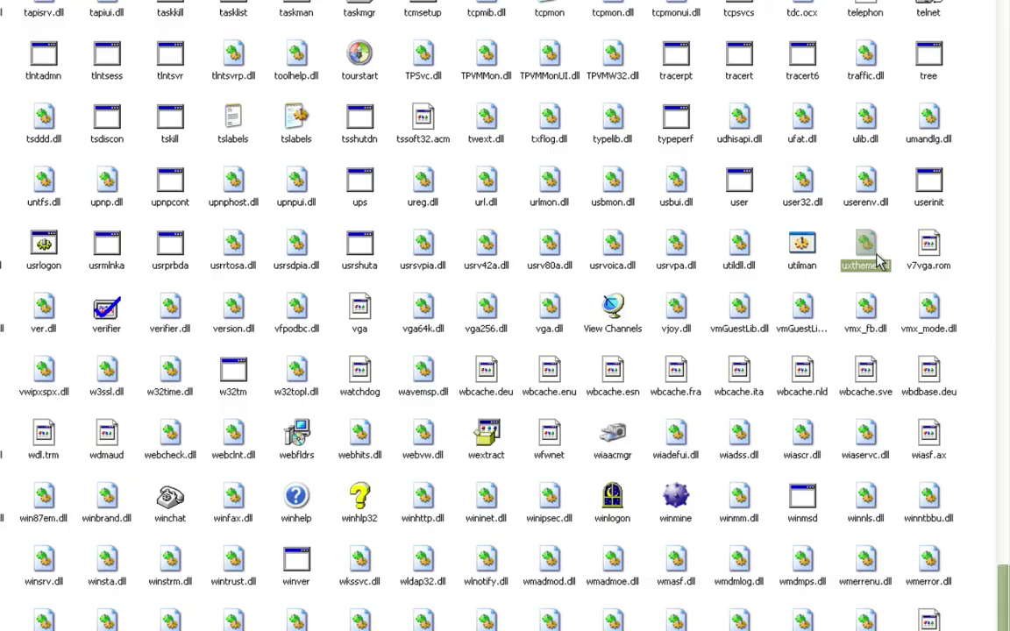
Step: Give Replacer the system32 uxtheme.dll as the original file and the uxtheme.dll from the 6.0.2900.2180_EN folder as the replacement
drag(874, 254, 376, 288)
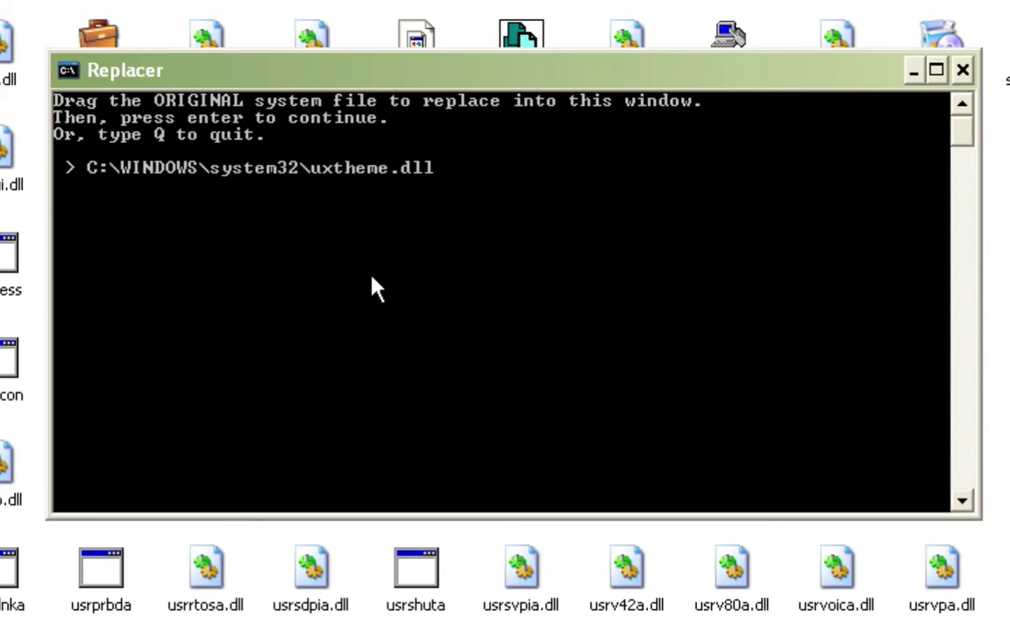
key(Return)
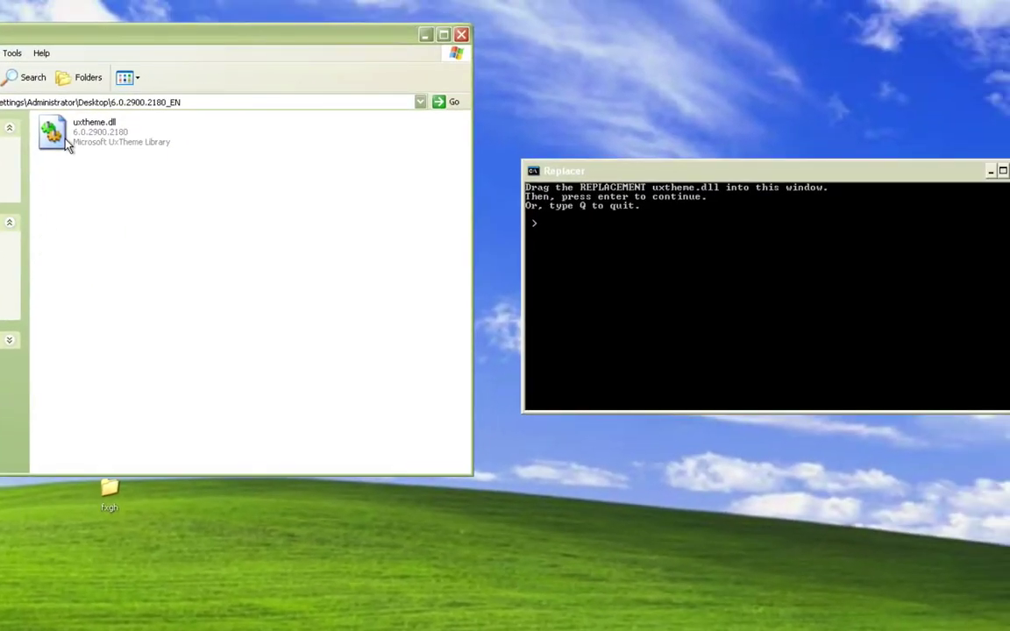
drag(54, 133, 717, 306)
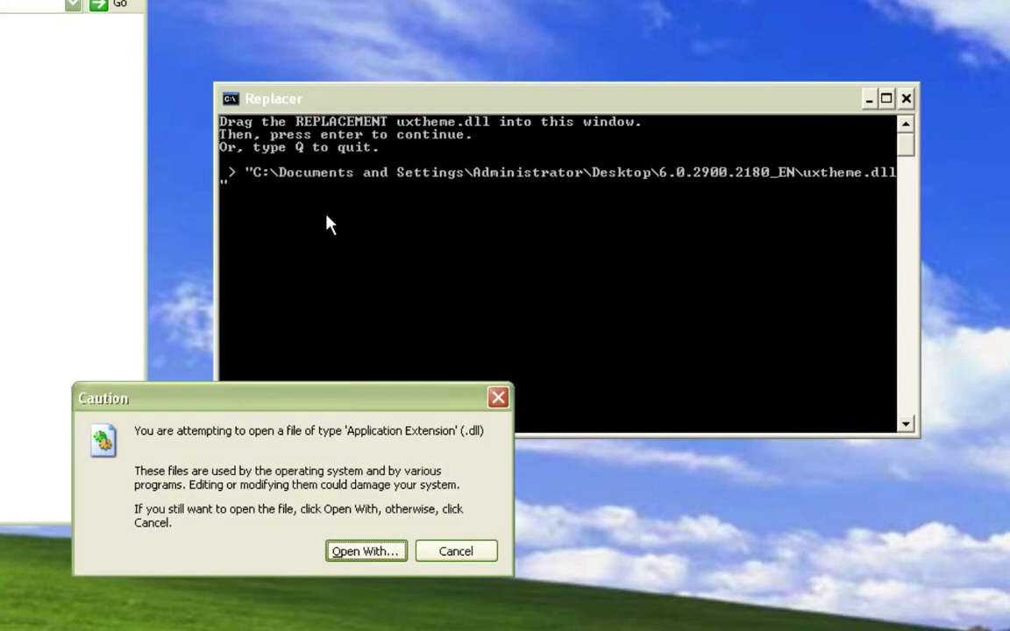
click(455, 552)
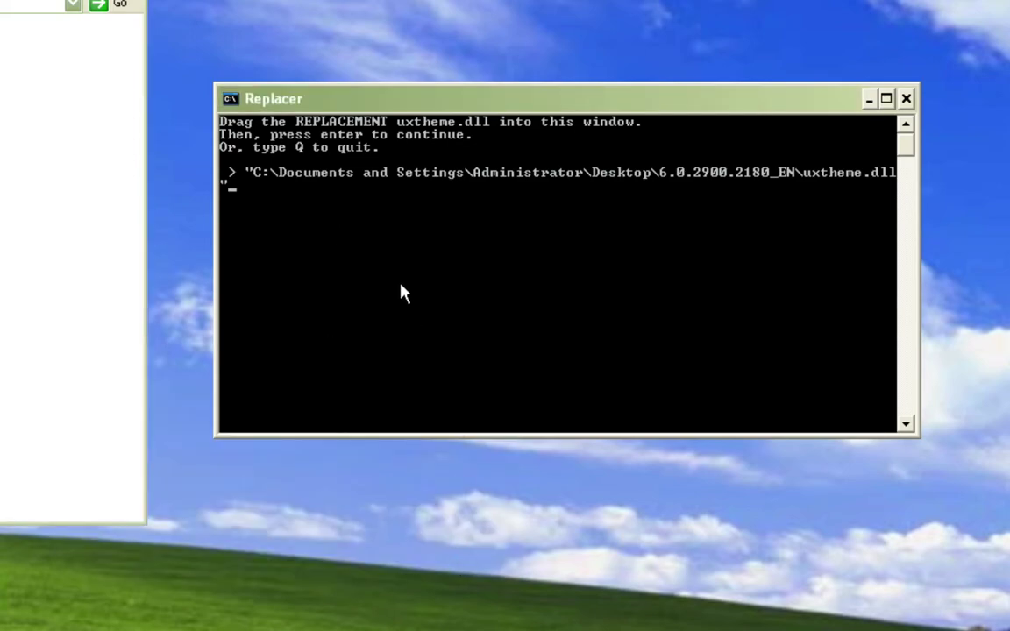
key(Return)
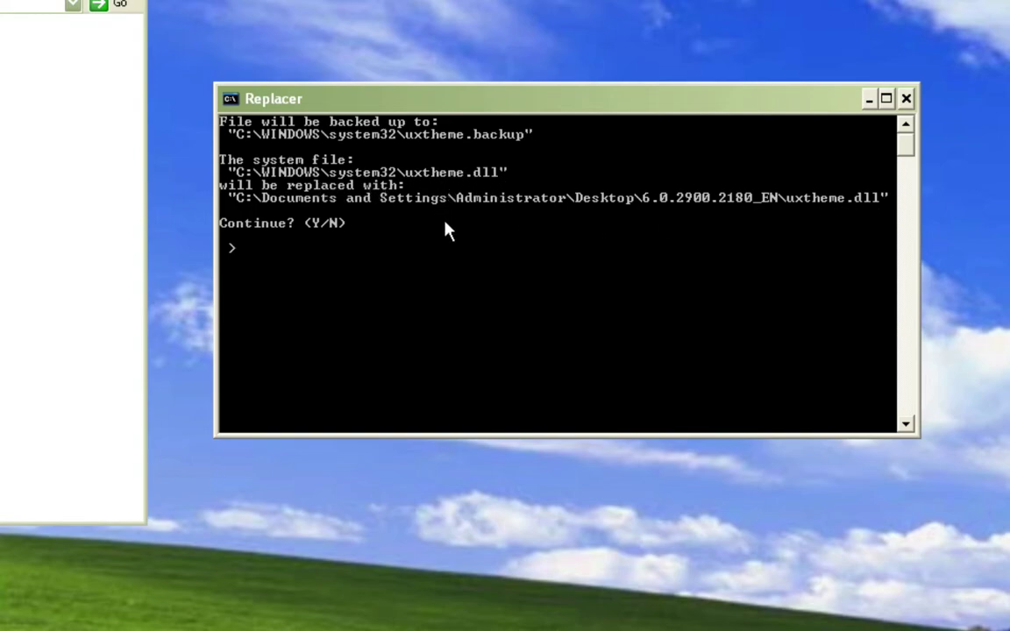
Step: Confirm the uxtheme.dll replacement with y and close the Replacer console once it has finished
text(y)
key(Return)
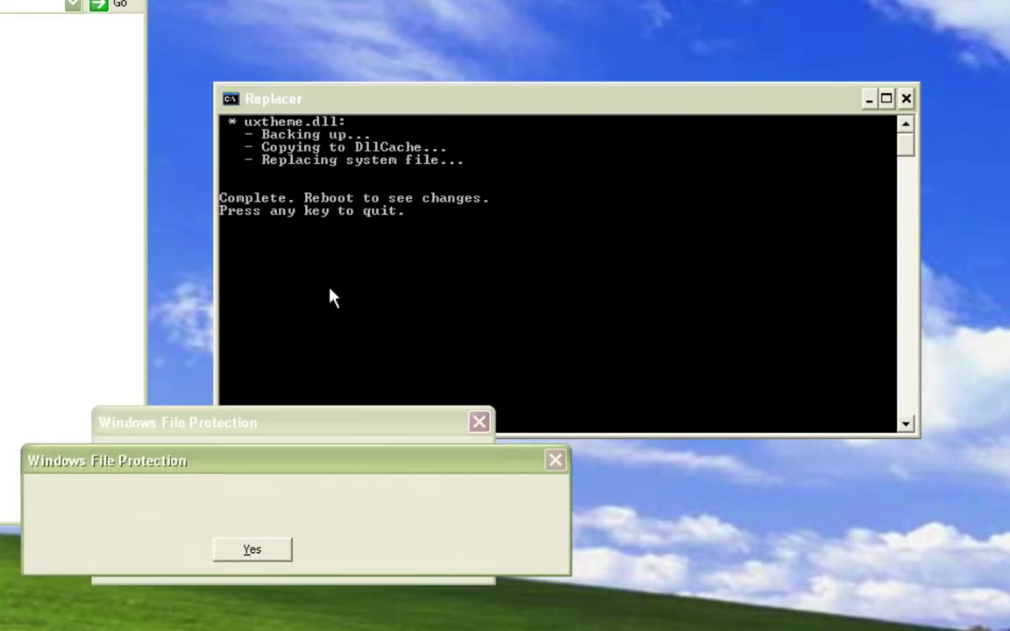
click(905, 100)
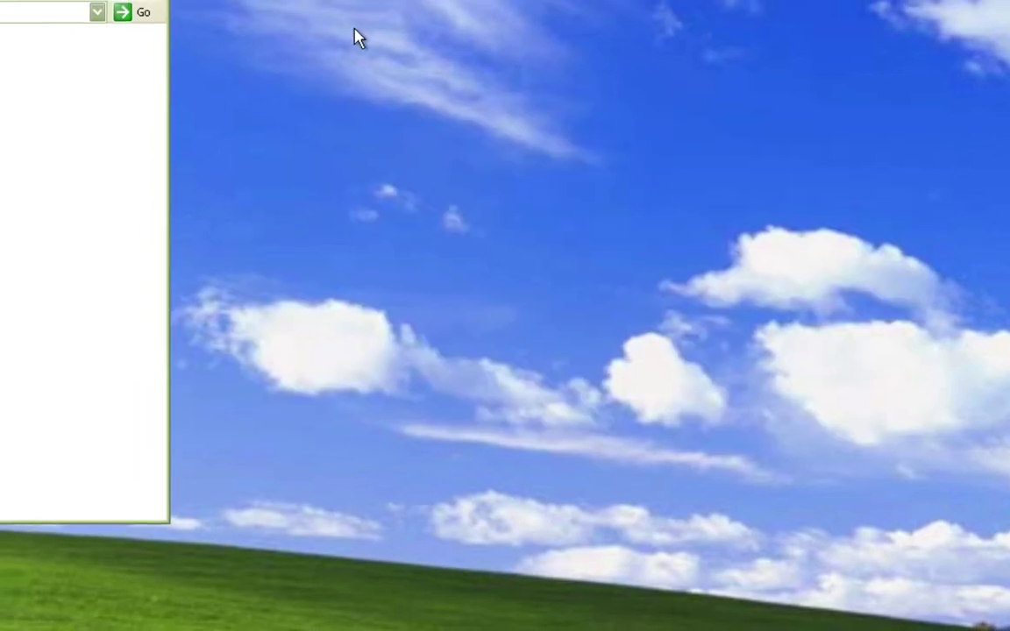
click(382, 37)
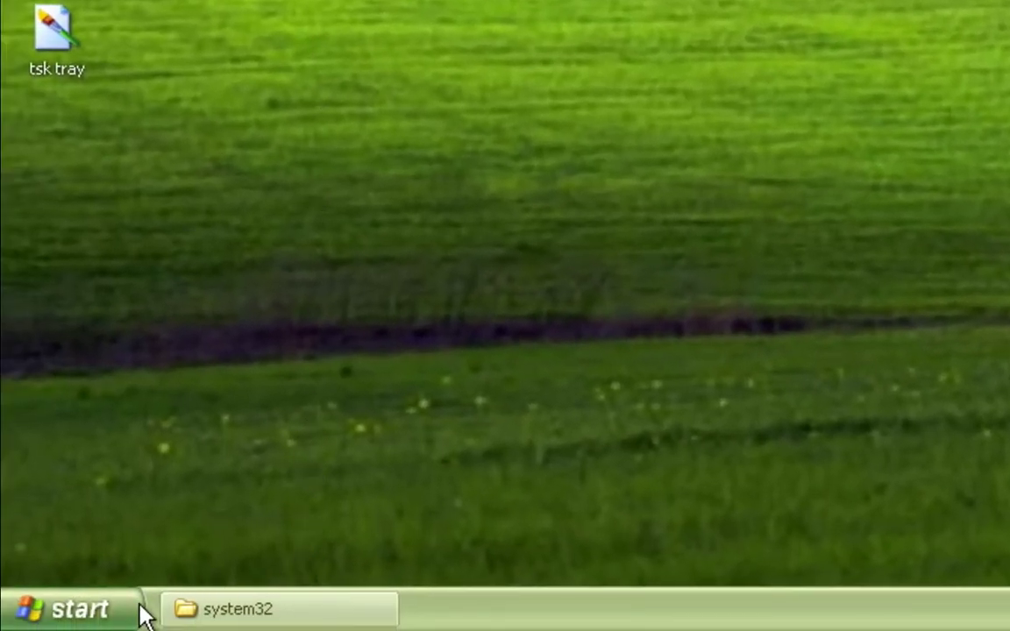
Step: Restart the computer to put the replaced uxtheme.dll into effect
click(132, 611)
click(394, 555)
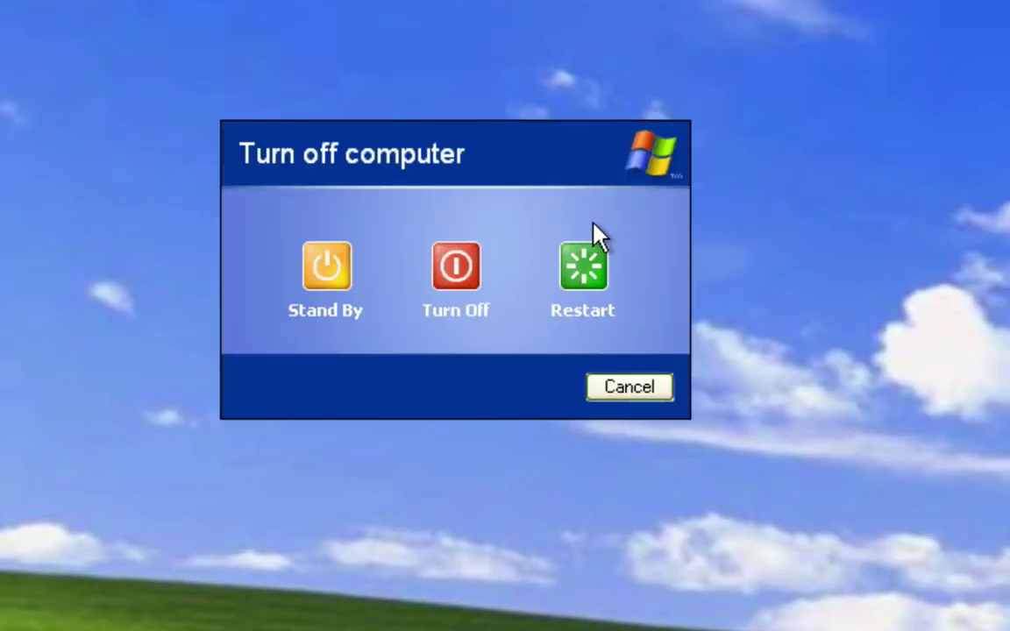
click(589, 255)
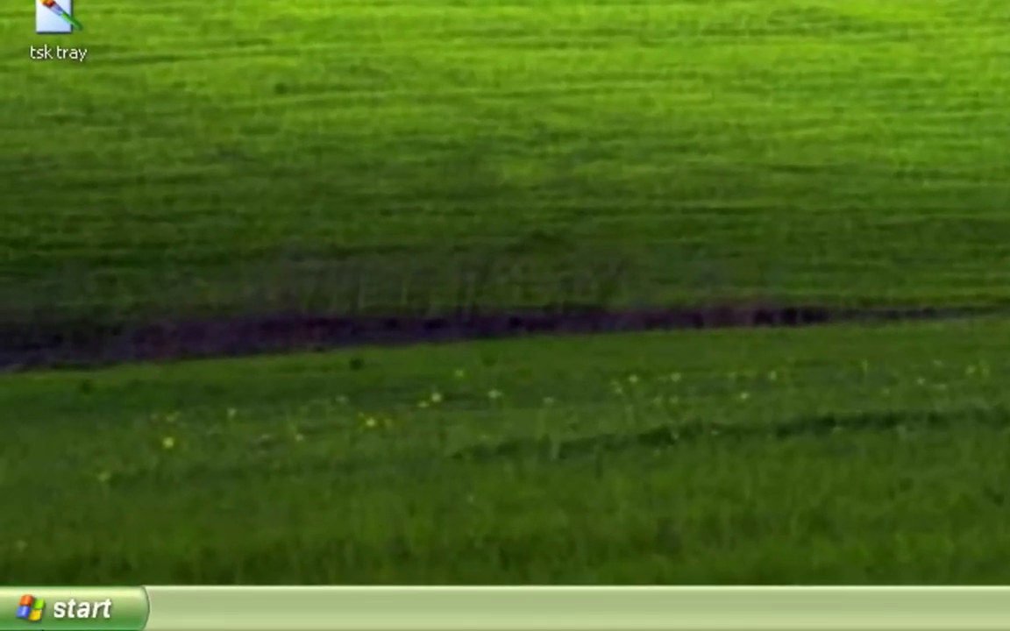
Step: Open the Resources folder with the Run command and open whatever.msstyles from its Themes\whatever folder
click(24, 623)
click(386, 474)
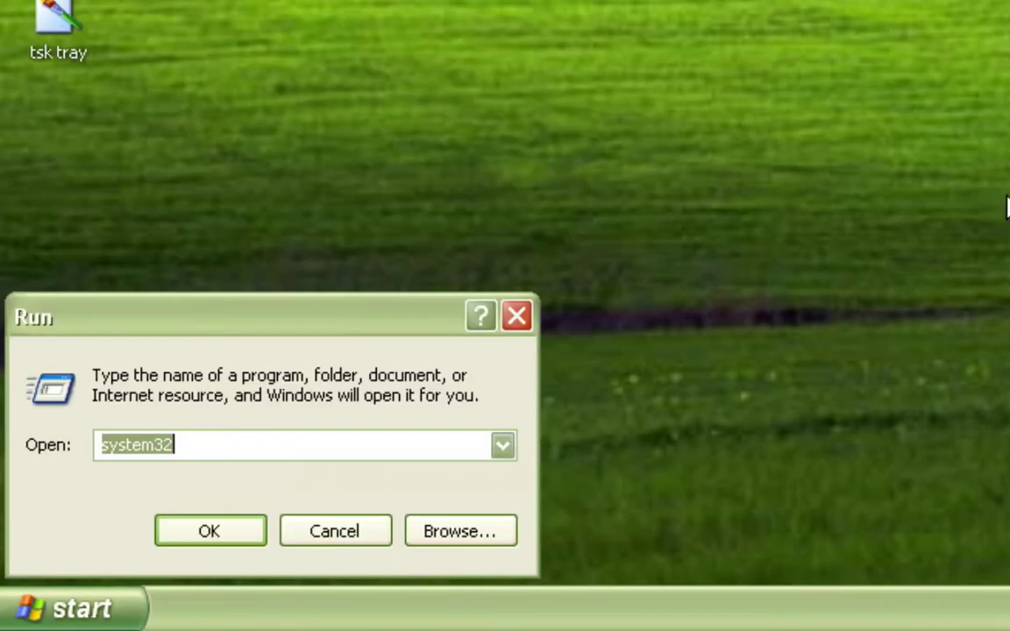
text(re)
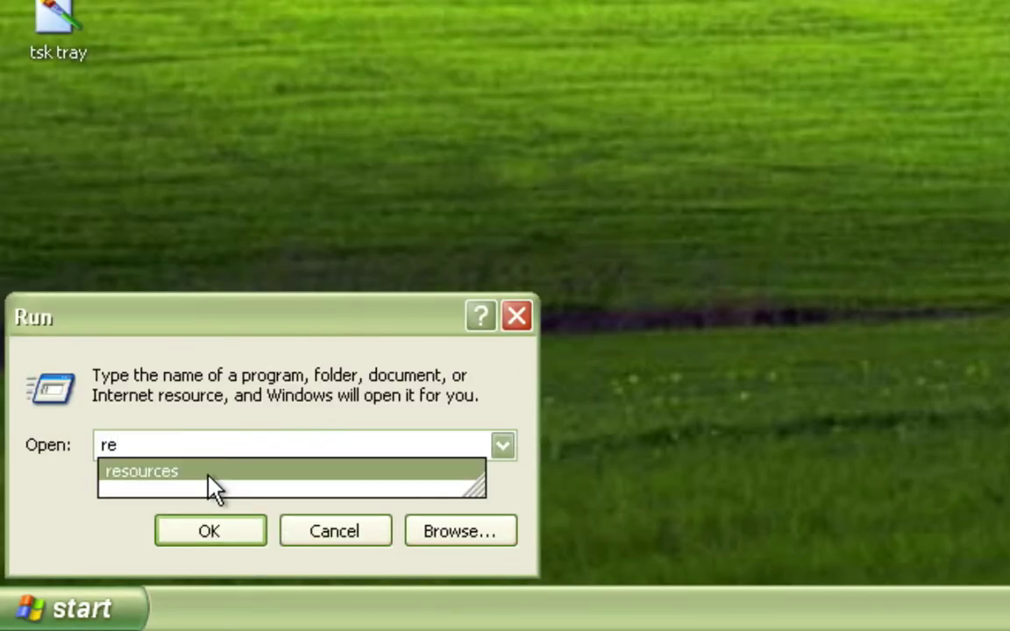
click(209, 473)
key(Return)
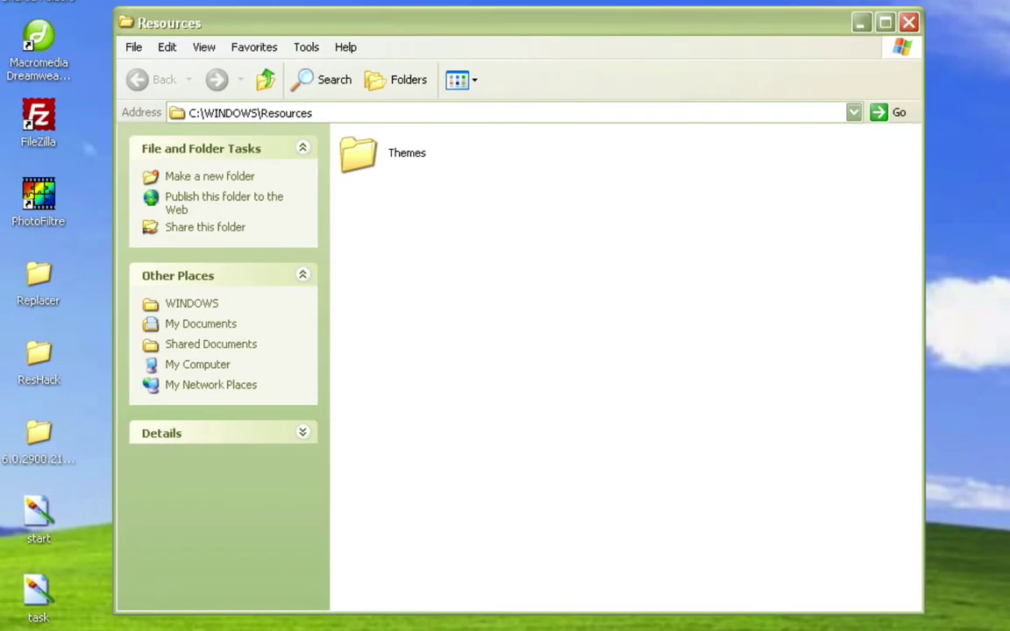
double_click(395, 154)
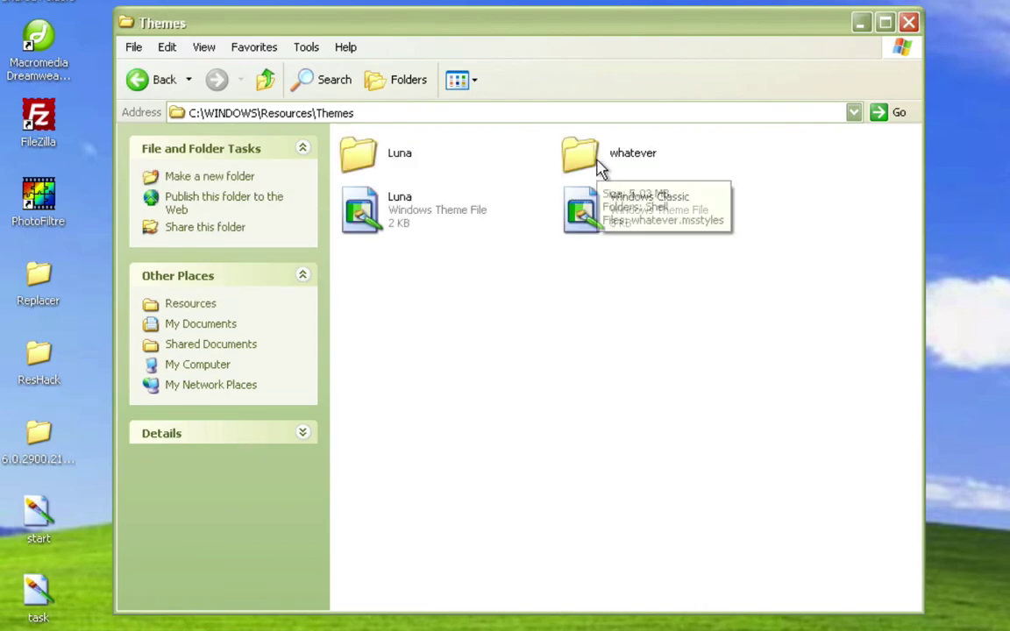
double_click(583, 158)
double_click(582, 158)
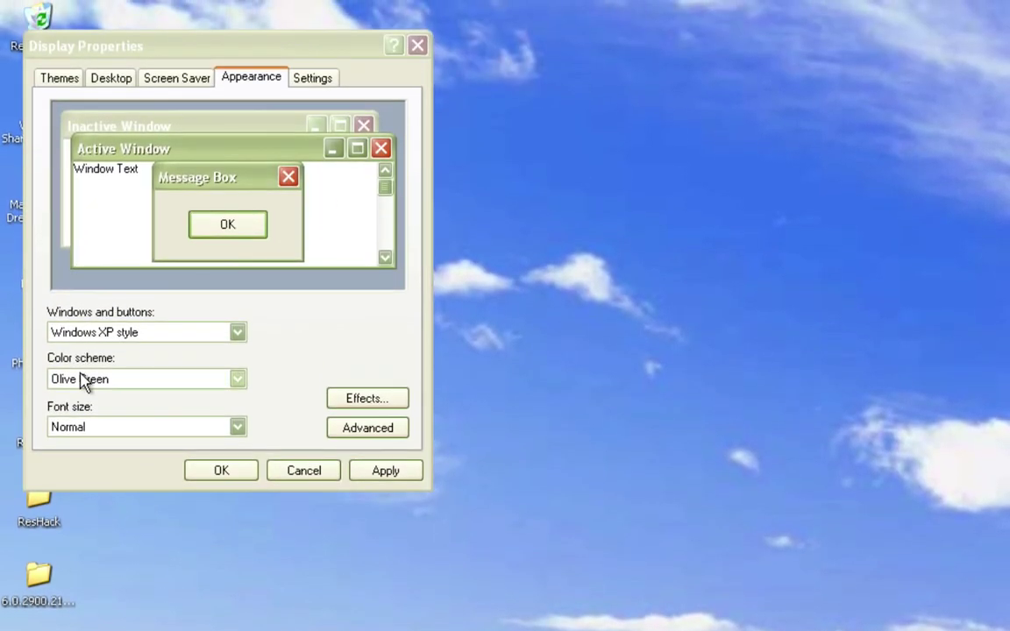
Step: Apply the Default (blue) color scheme to the Windows XP style in Display Properties
click(83, 381)
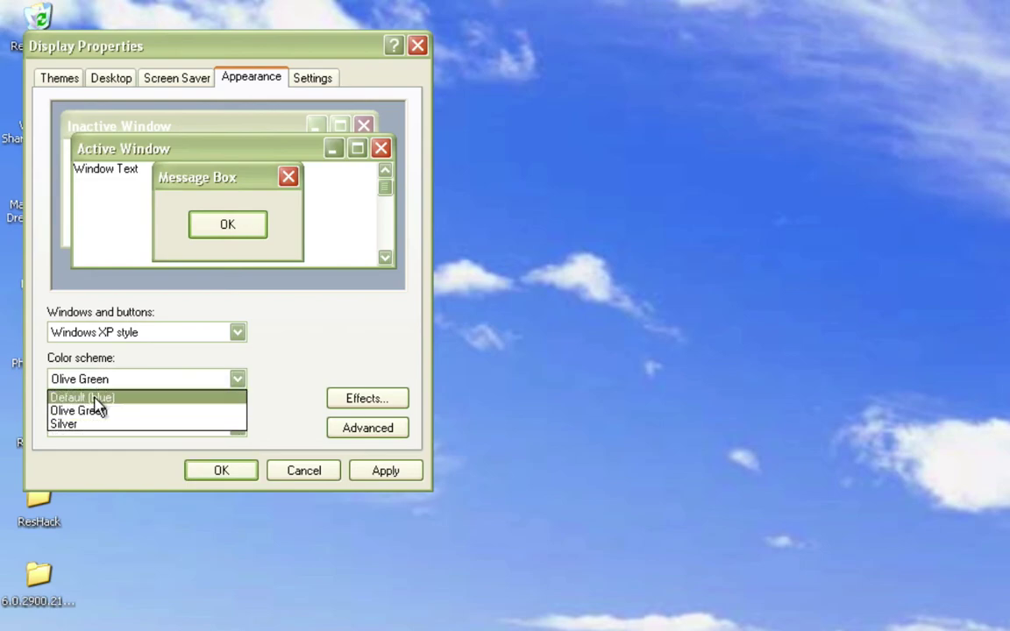
click(96, 398)
click(383, 473)
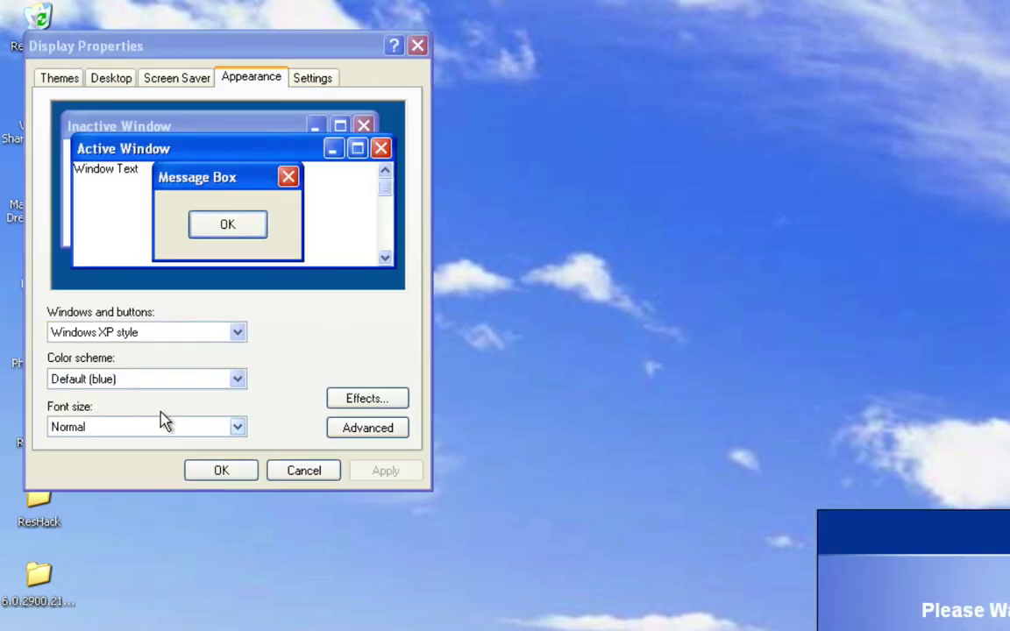
Step: Switch the color scheme back to Olive Green, apply it, and show the desktop
click(105, 381)
click(96, 410)
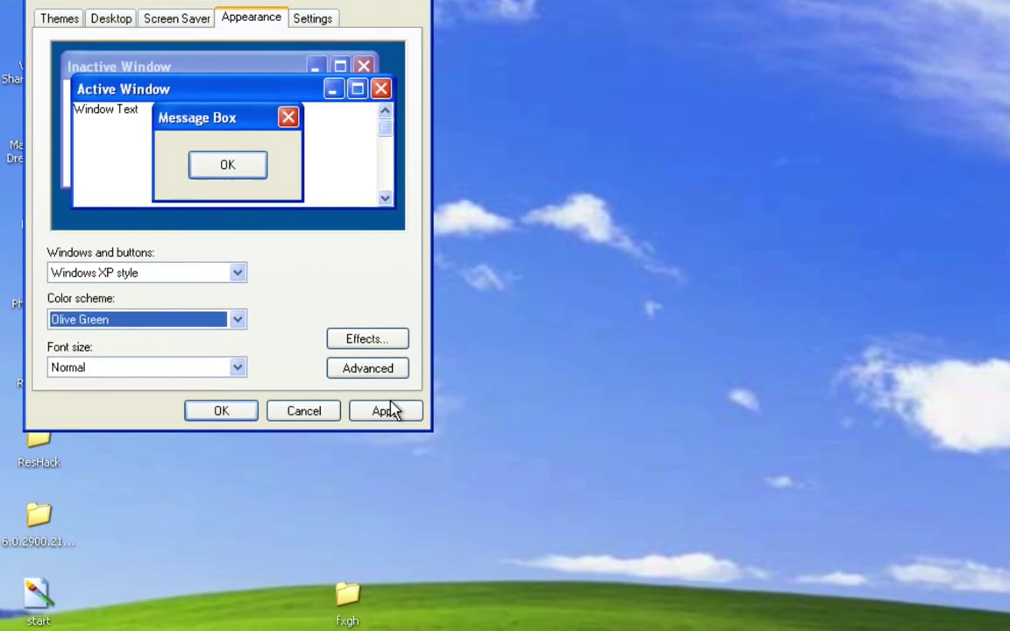
click(383, 471)
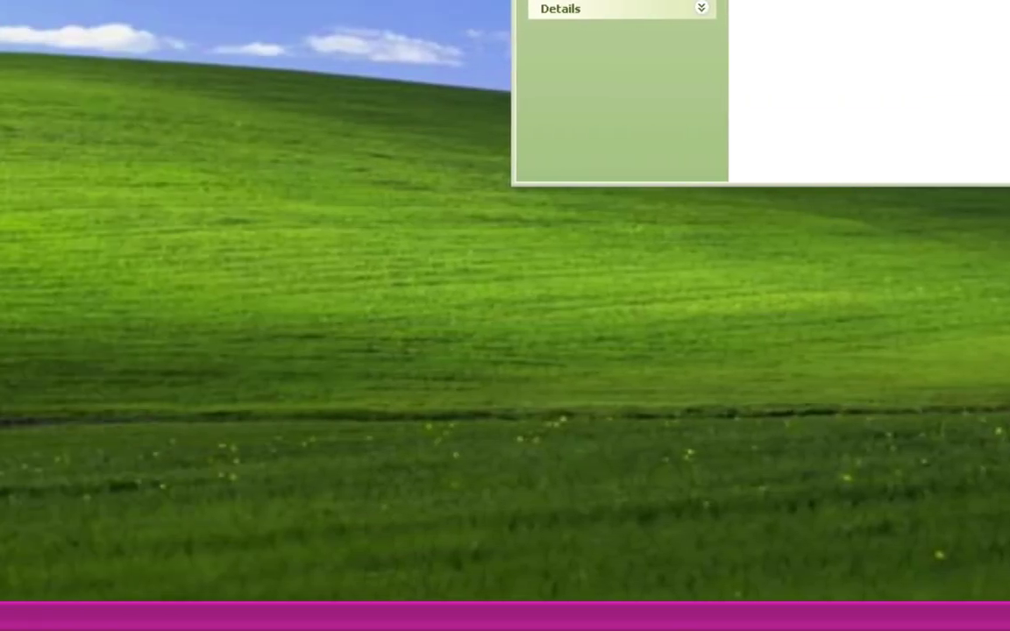
key(super+d)
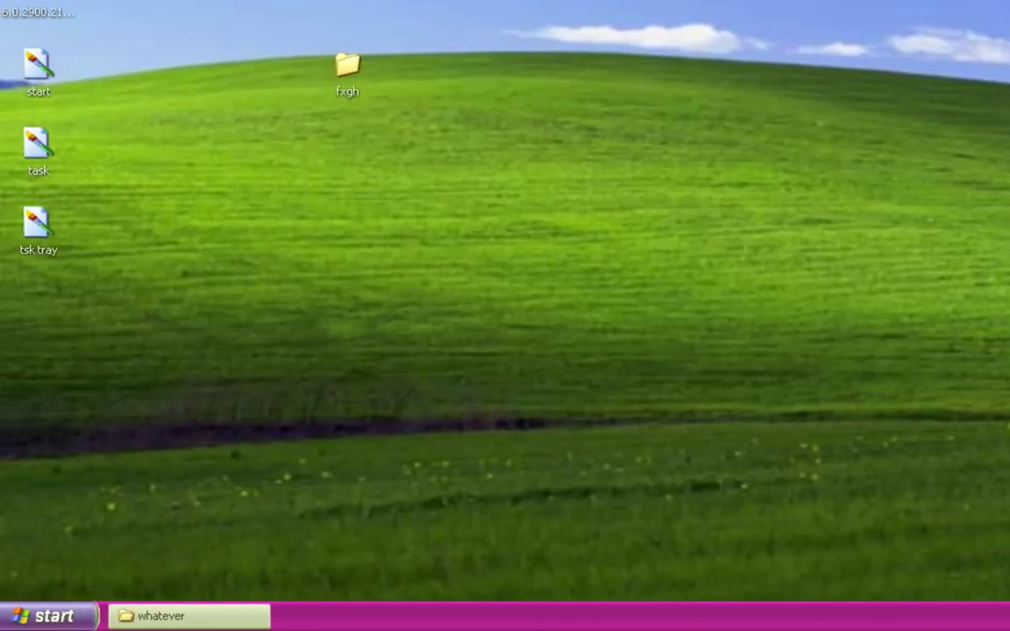